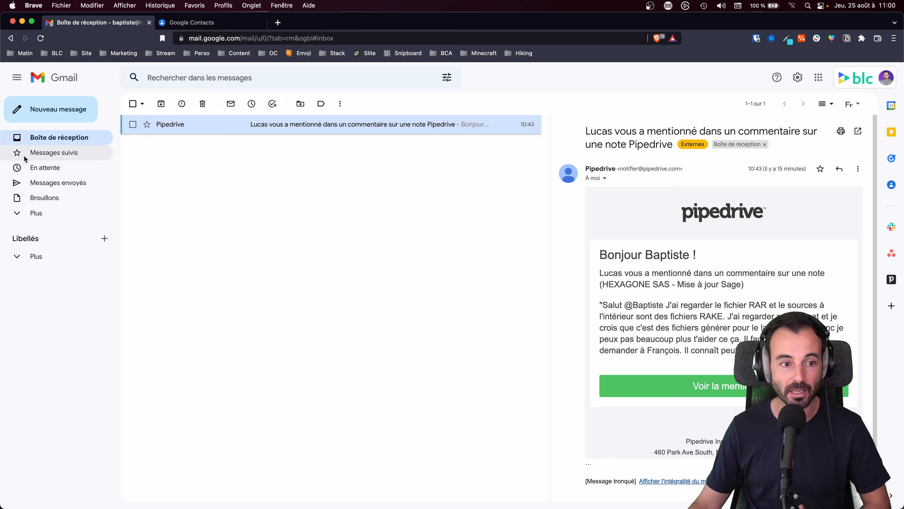
left_click(64, 110)
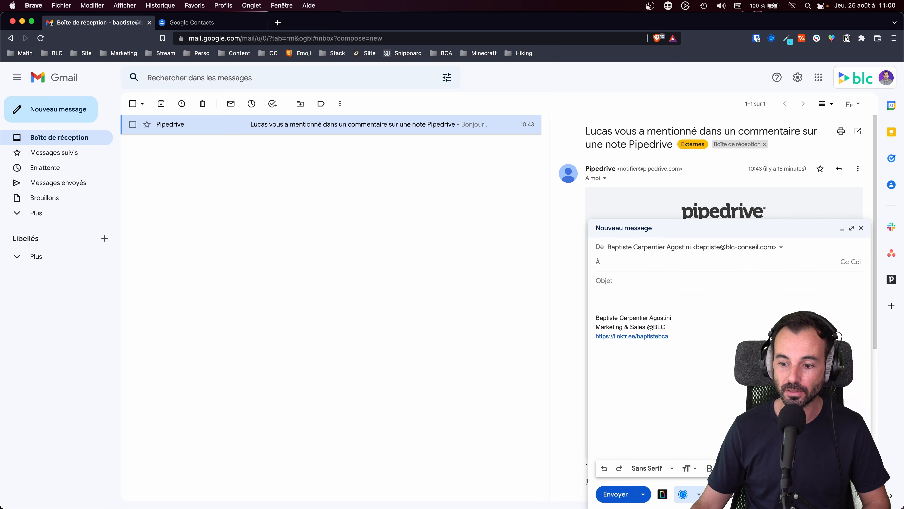
left_click(843, 494)
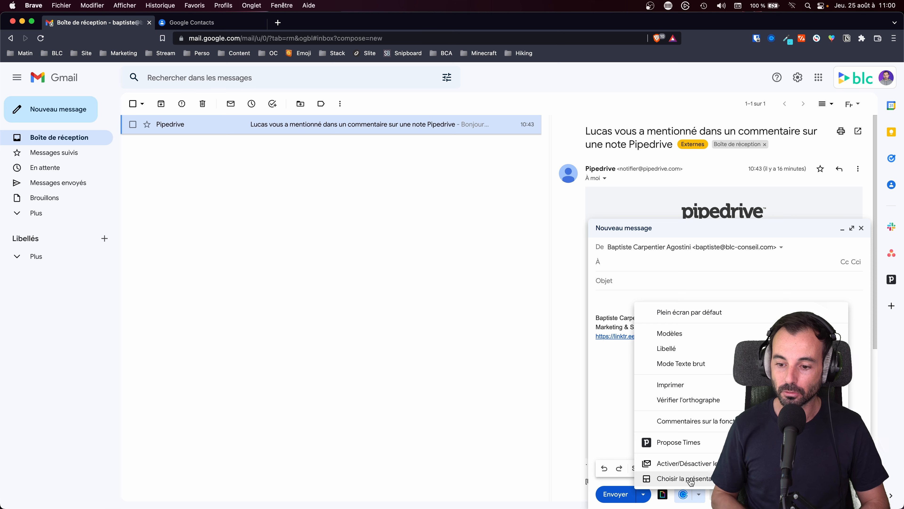
left_click(687, 463)
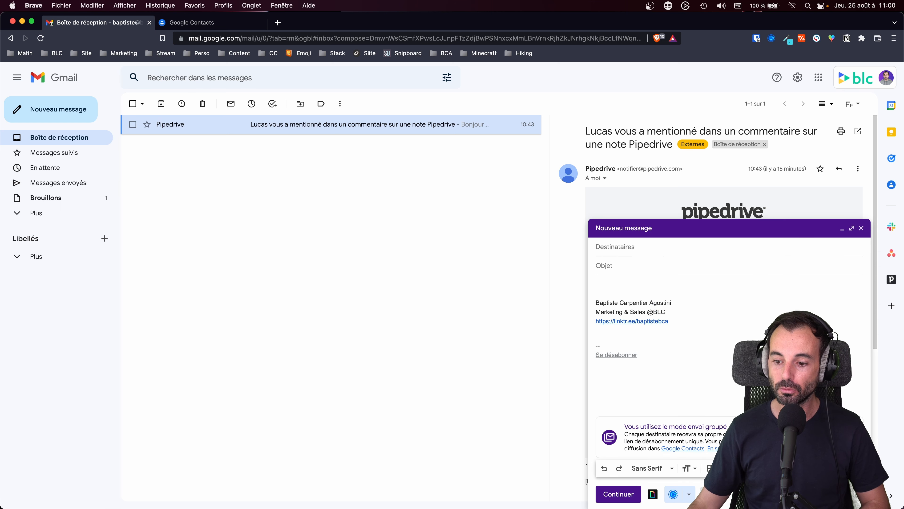
left_click(688, 493)
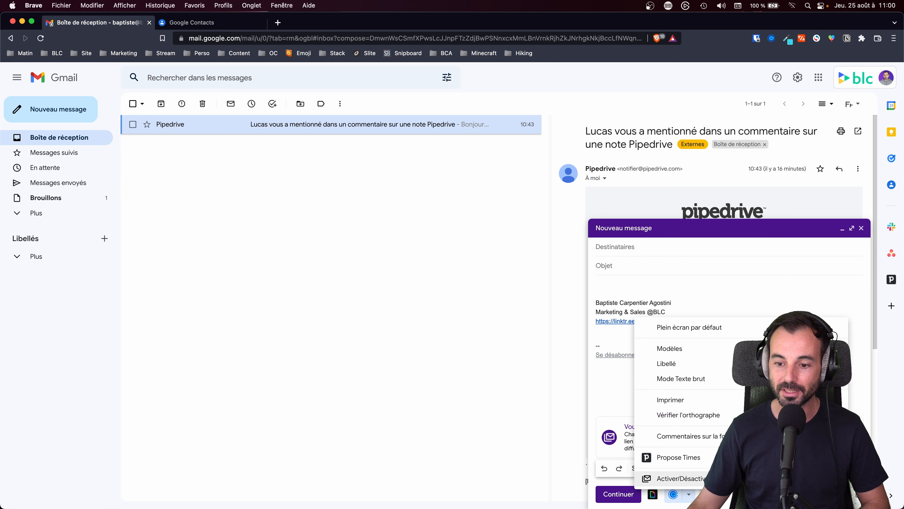
left_click(858, 495)
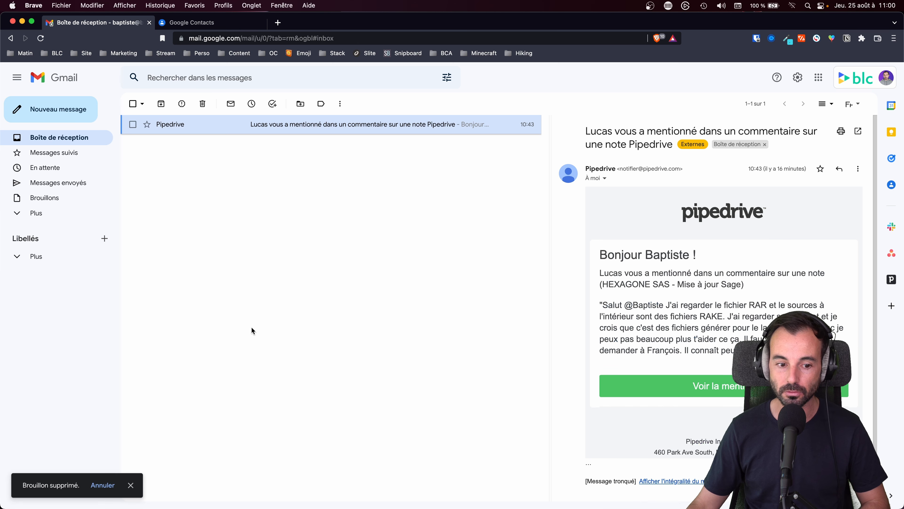
- Start a new message and open the selection of email layouts for it
left_click(78, 110)
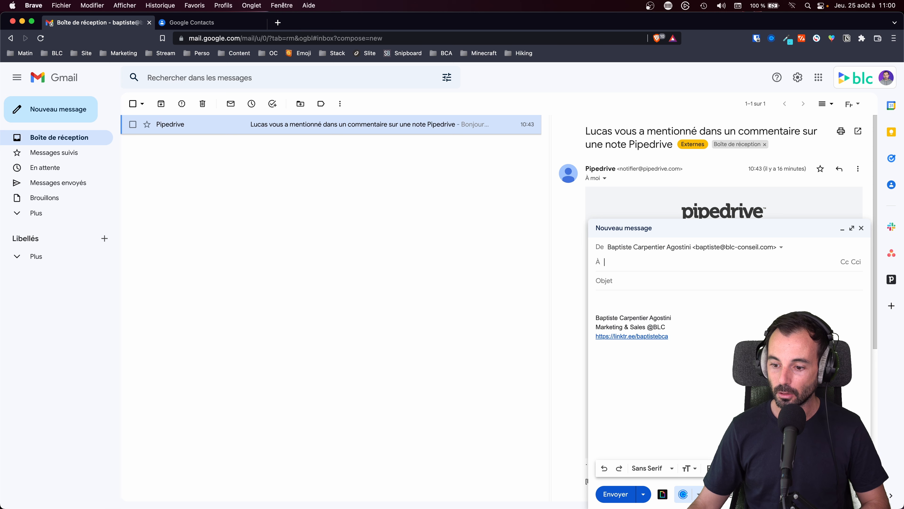
left_click(841, 494)
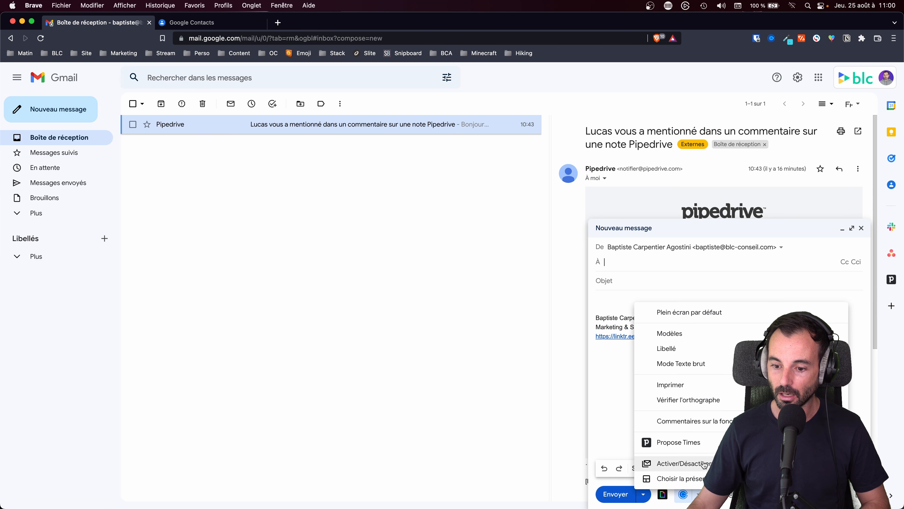
left_click(695, 479)
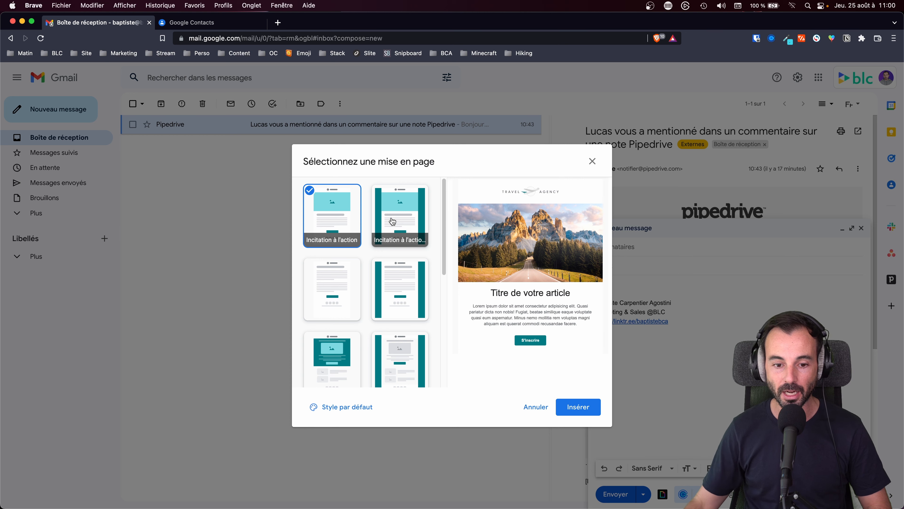
scroll(392, 261, "down", 5)
scroll(434, 338, "up", 5)
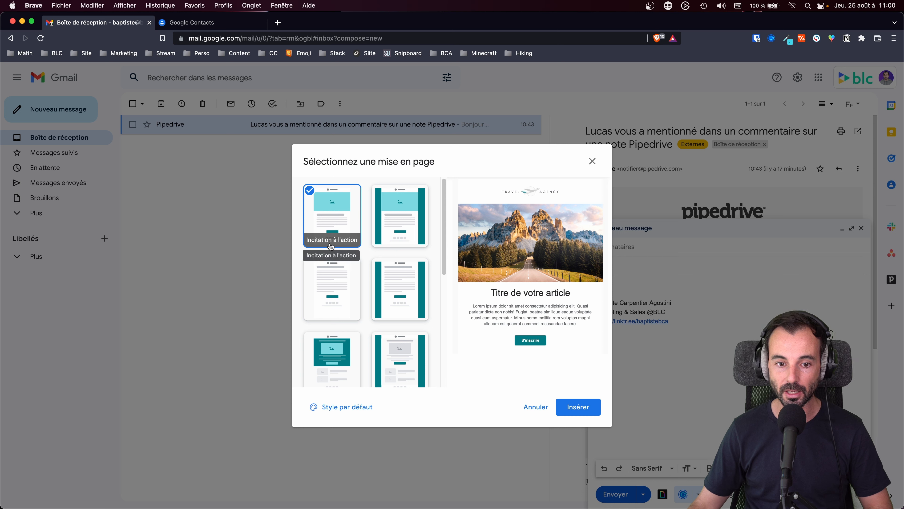
- Preview several of the available email layouts, including the plain text, announcement and new service designs
left_click(418, 241)
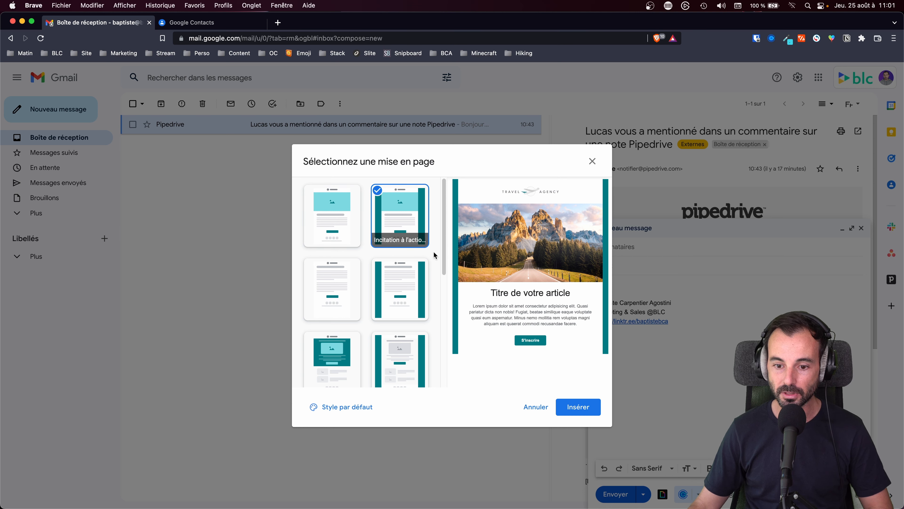
left_click(354, 288)
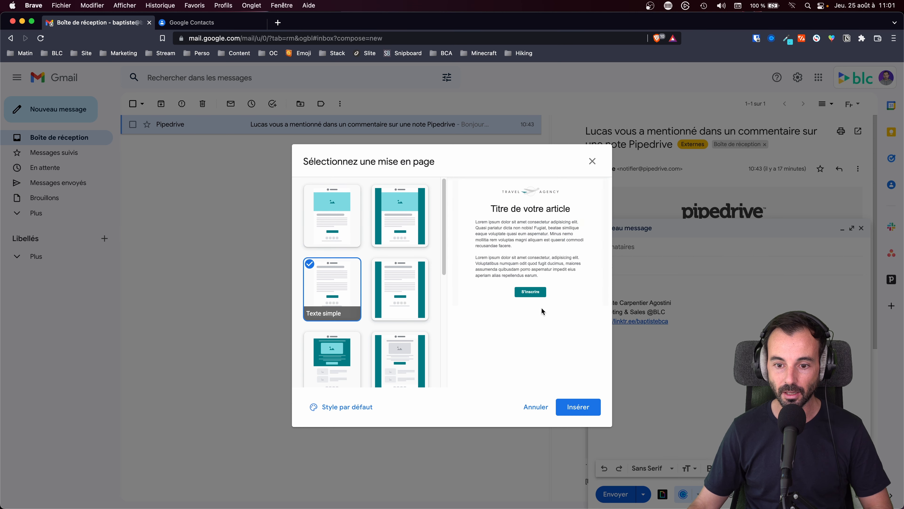
left_click(398, 288)
left_click(332, 358)
left_click(398, 358)
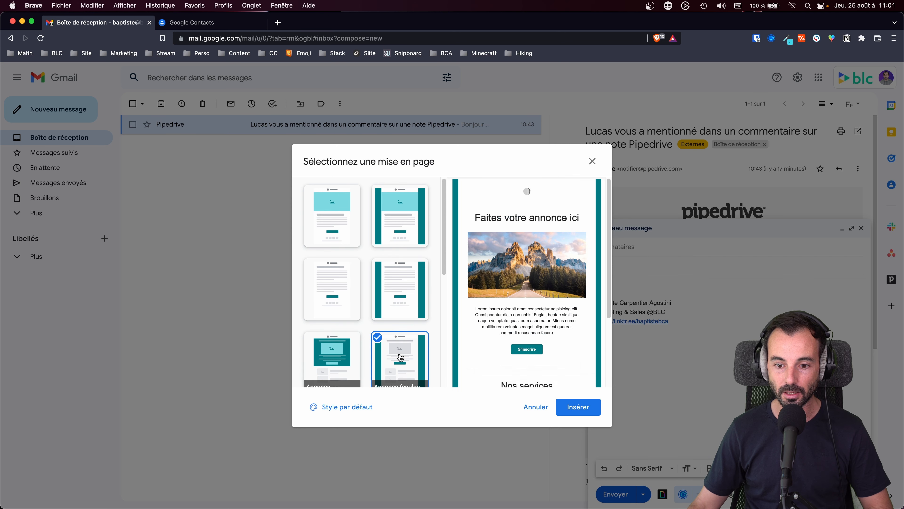
scroll(399, 330, "down", 5)
left_click(398, 323)
scroll(363, 302, "down", 2)
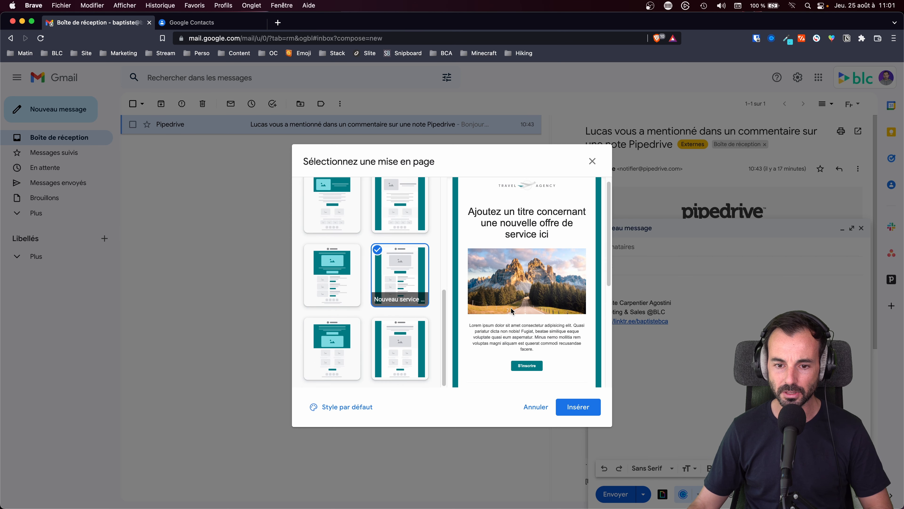
scroll(511, 314, "down", 5)
scroll(512, 314, "up", 5)
scroll(337, 240, "up", 3)
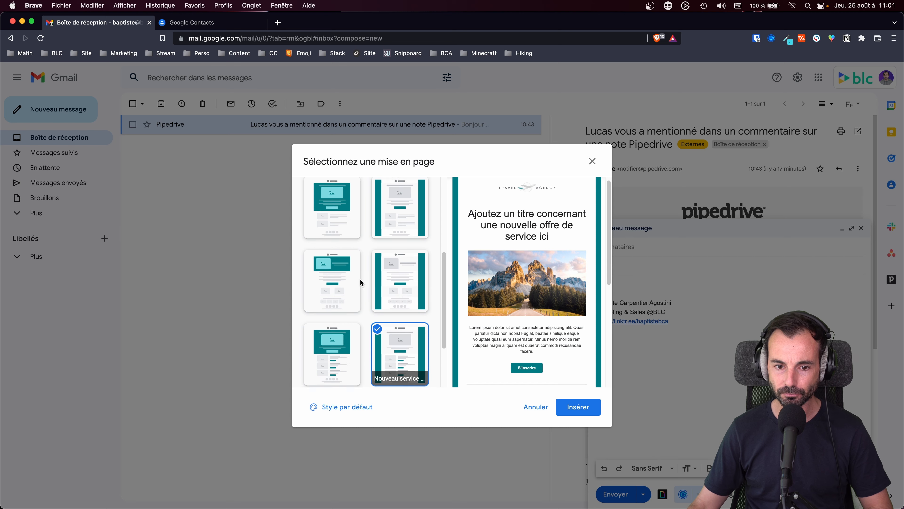
- Insert the plain "Incitation à l'action" layout into the message and enlarge the compose window to full screen
left_click(338, 239)
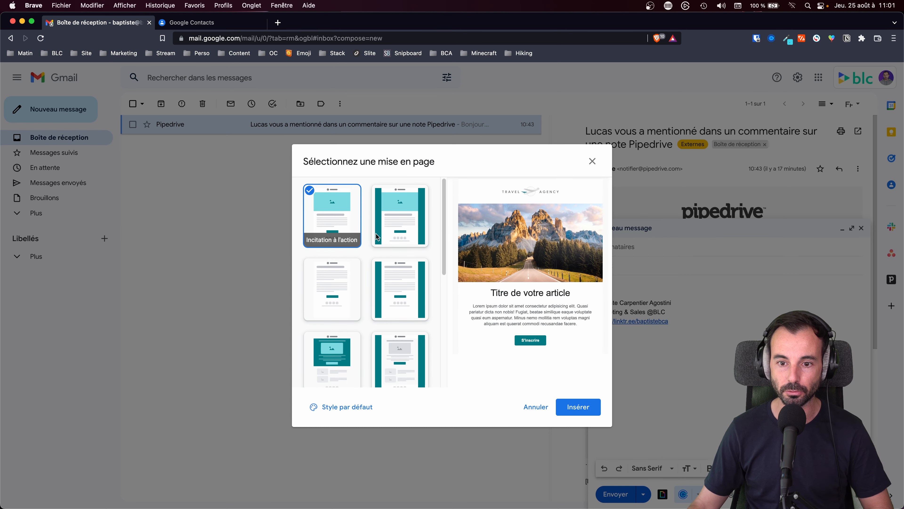
left_click(576, 407)
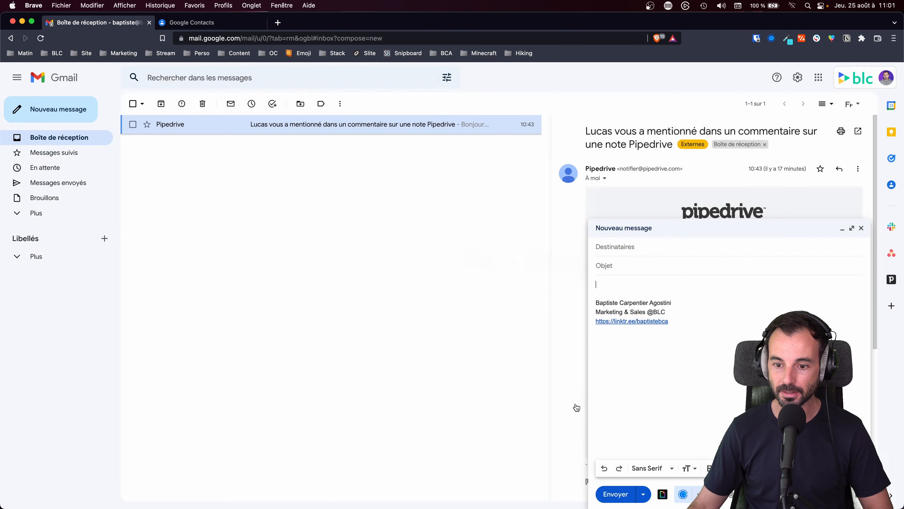
left_click(852, 127)
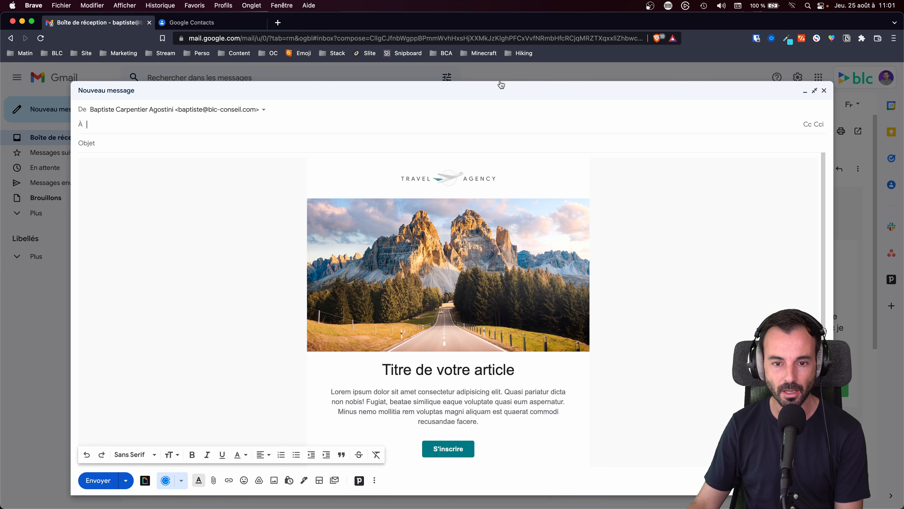
- Replace the Travel Agency header image with the coloured blc logo from the "BLC - Logo" album
left_click(440, 178)
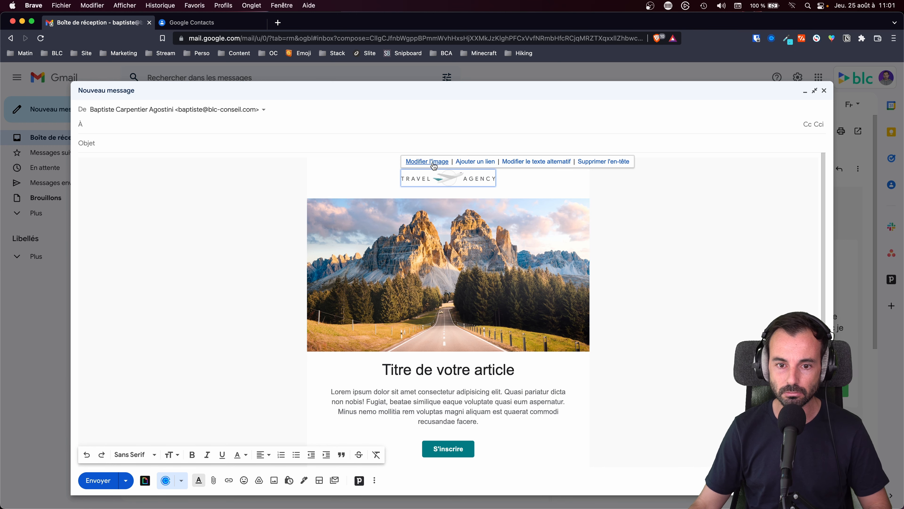
left_click(427, 162)
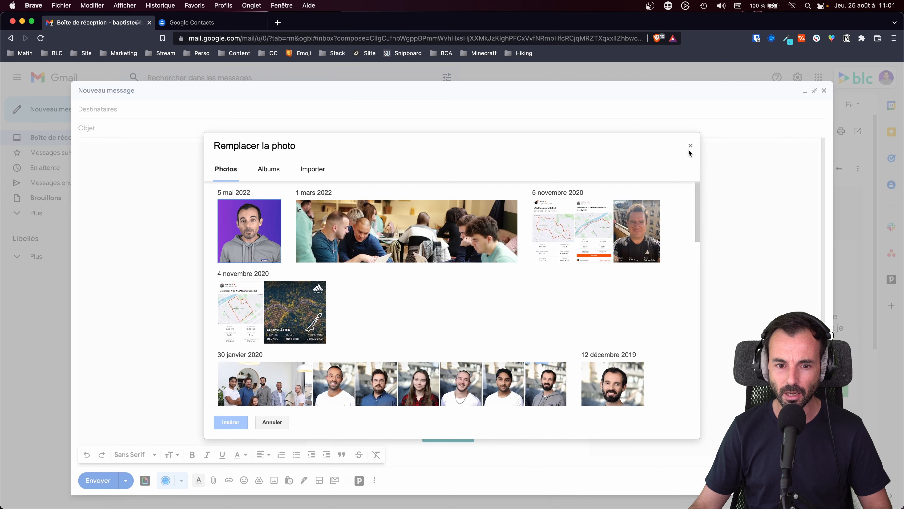
scroll(541, 271, "down", 12)
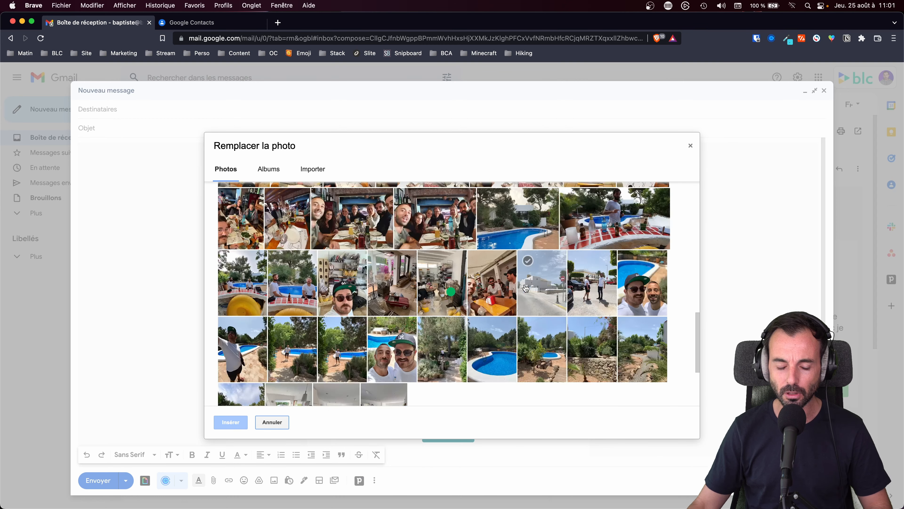
scroll(526, 288, "up", 10)
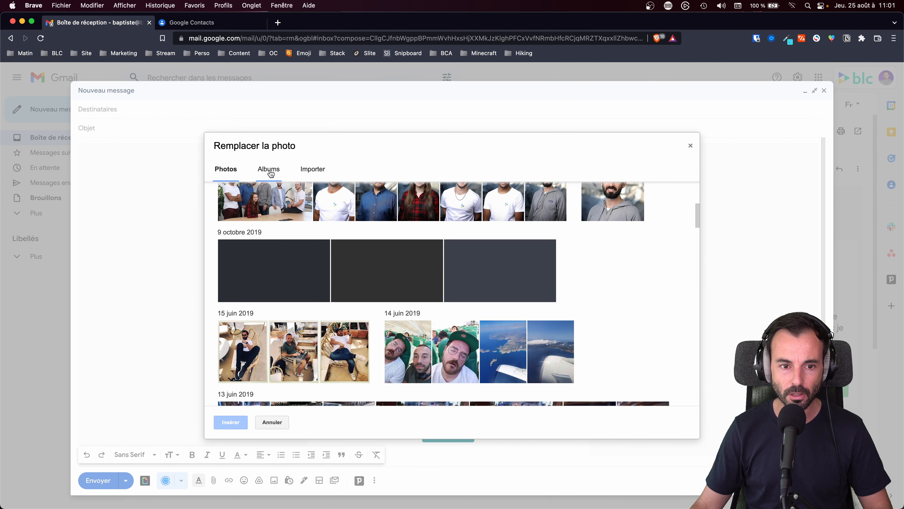
left_click(270, 173)
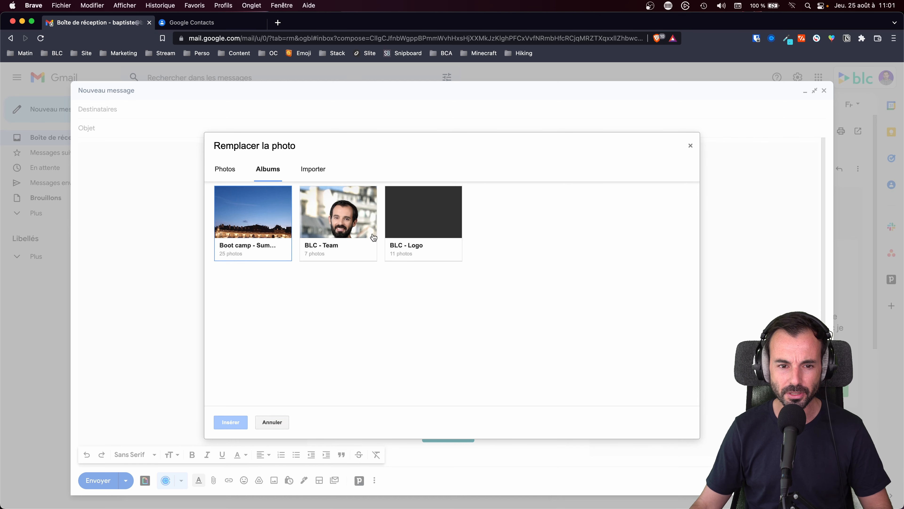
left_click(406, 228)
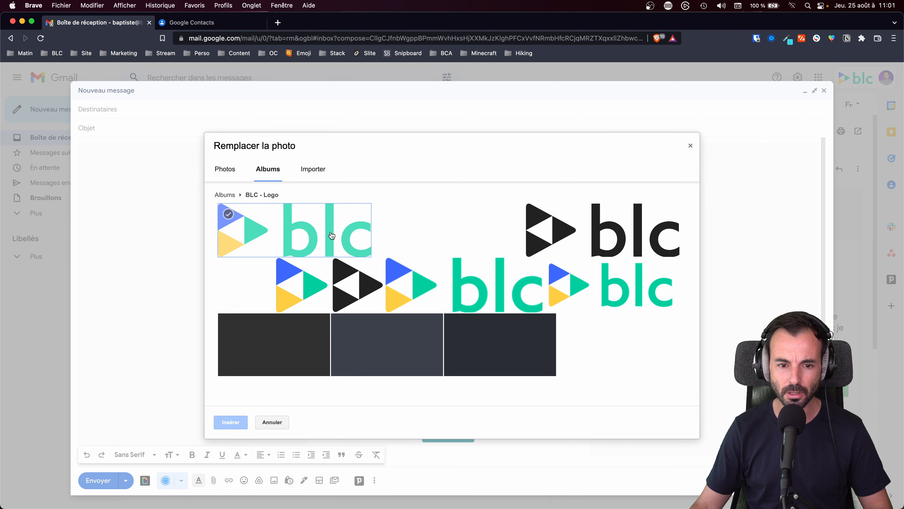
left_click(331, 235)
left_click(241, 424)
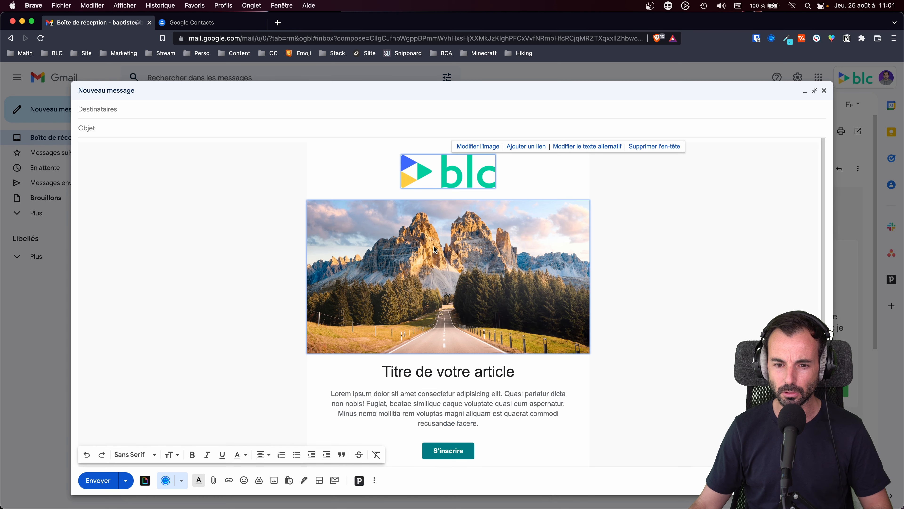
- Replace the article title below the mountain photo with "Ceci est un titre"
scroll(435, 249, "down", 1)
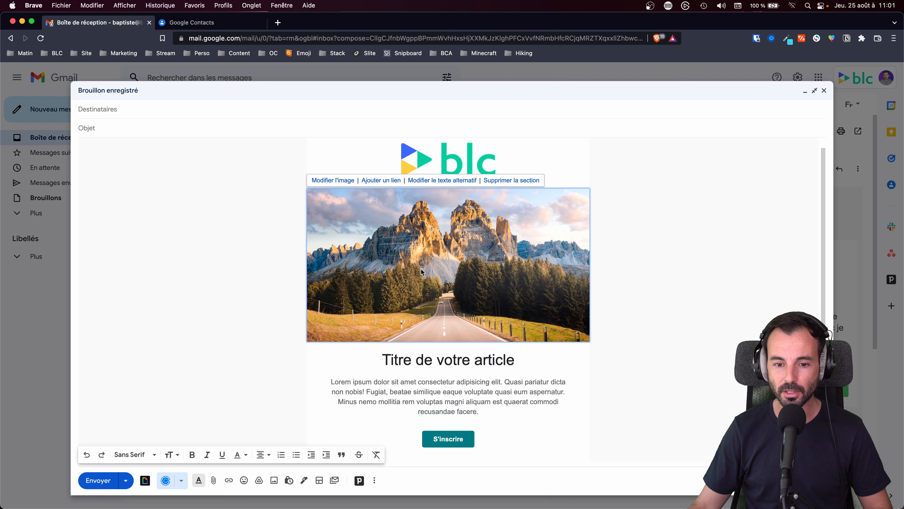
scroll(422, 272, "down", 1)
double_click(448, 342)
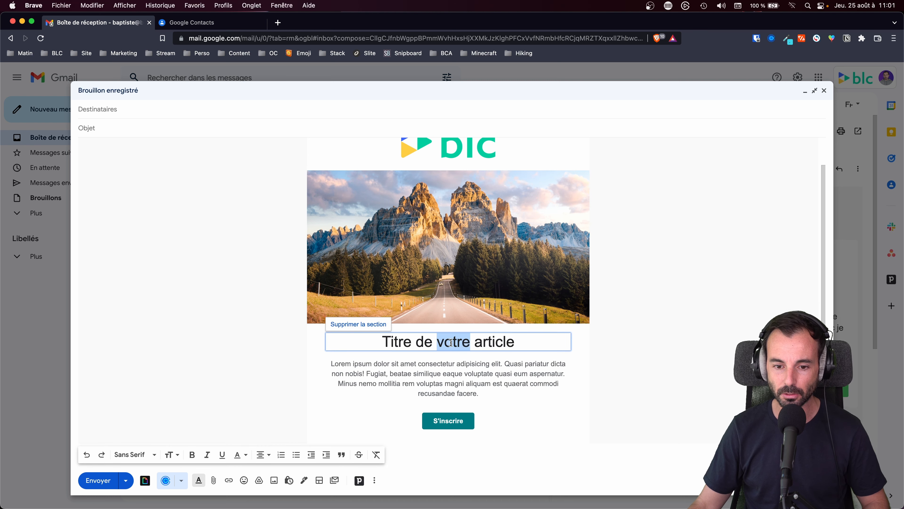
triple_click(450, 342)
type("Ceci est y")
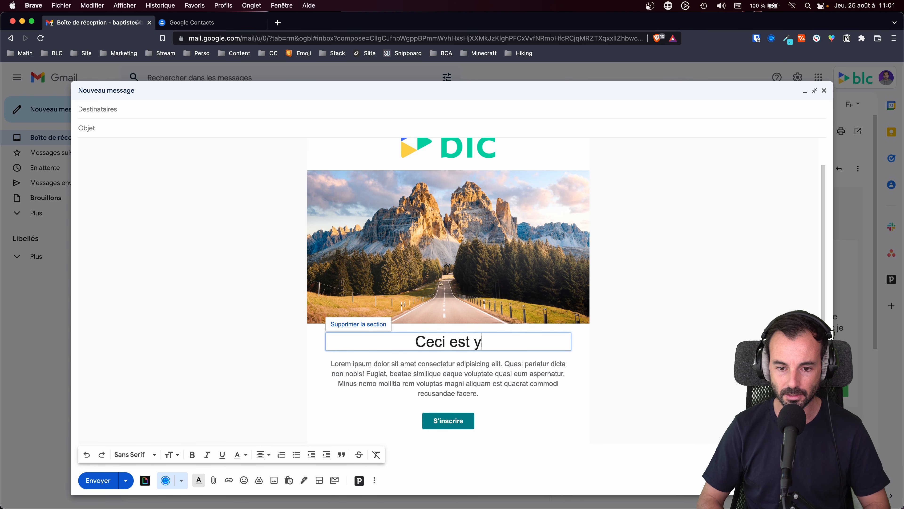
type("nb t")
key("BackSpace")
key("BackSpace")
key("BackSpace")
key("BackSpace")
key("BackSpace")
type("un titre")
left_click(466, 430)
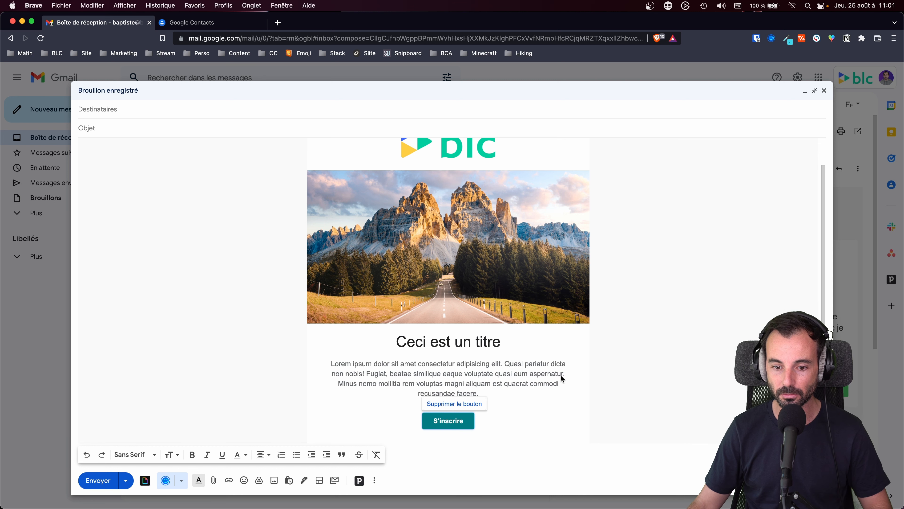
- Activate group sending mode for the message and review the layout with its unsubscribe link
double_click(525, 379)
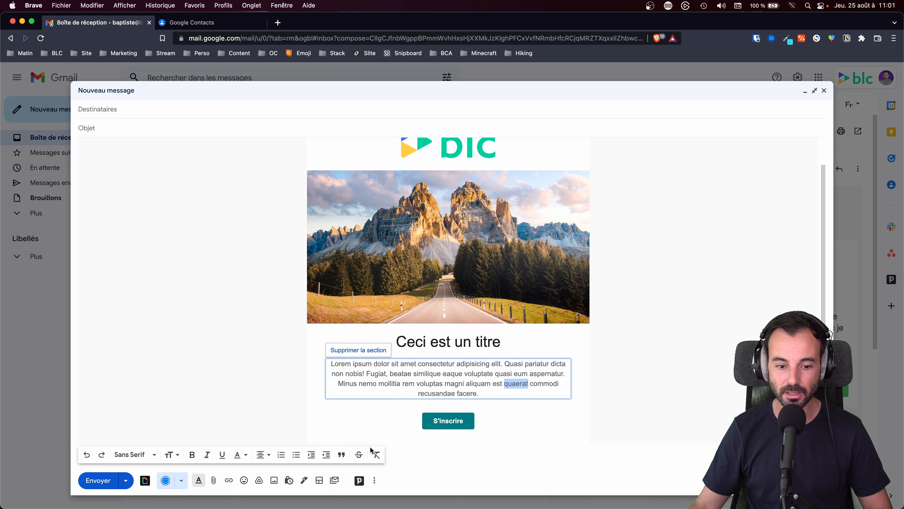
left_click(335, 481)
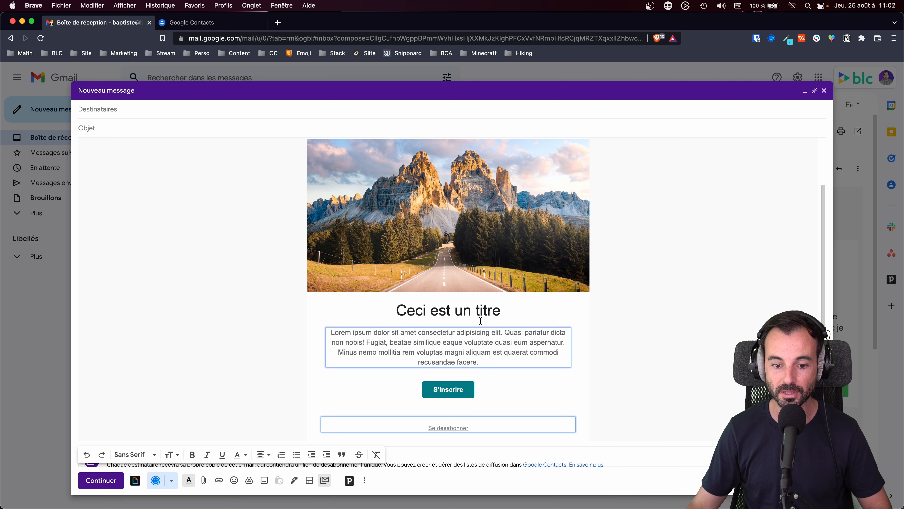
scroll(481, 371, "down", 2)
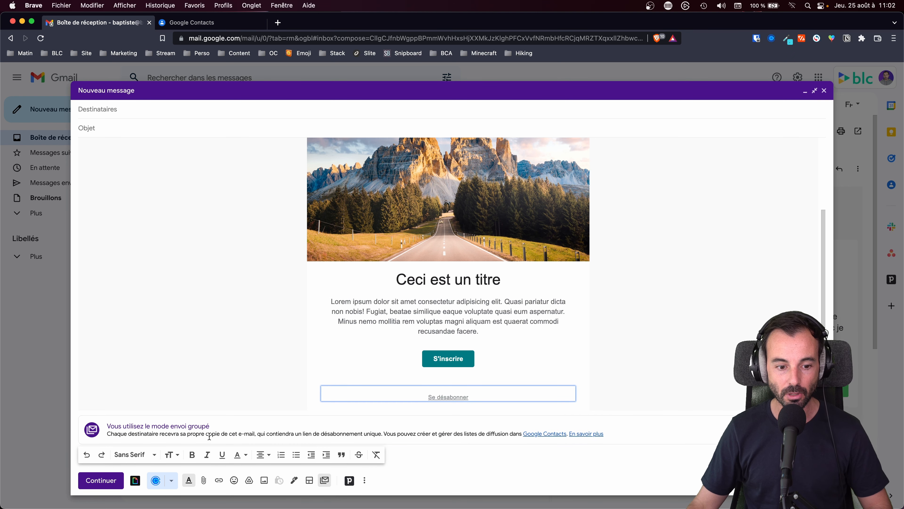
scroll(162, 239, "up", 5)
scroll(255, 299, "down", 5)
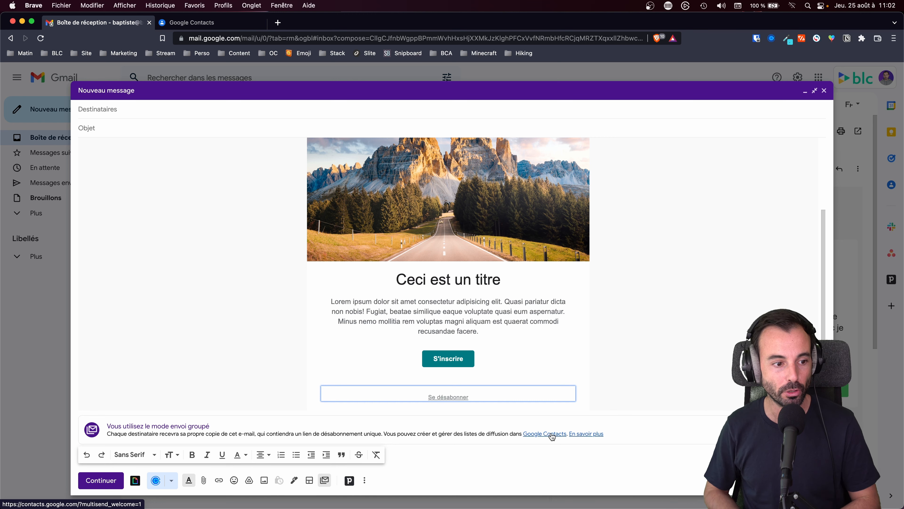
- Switch to Google Contacts and search all contacts for "blc-conseil.com"
left_click(217, 22)
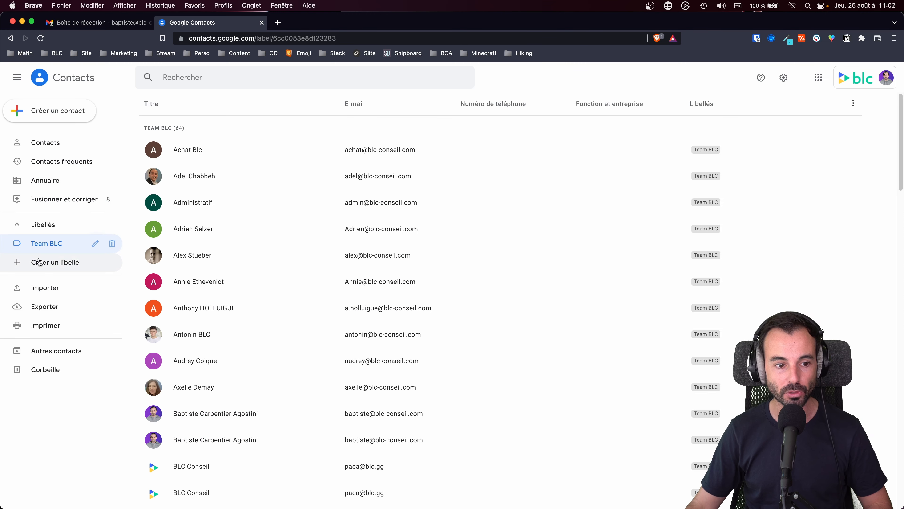
left_click(106, 141)
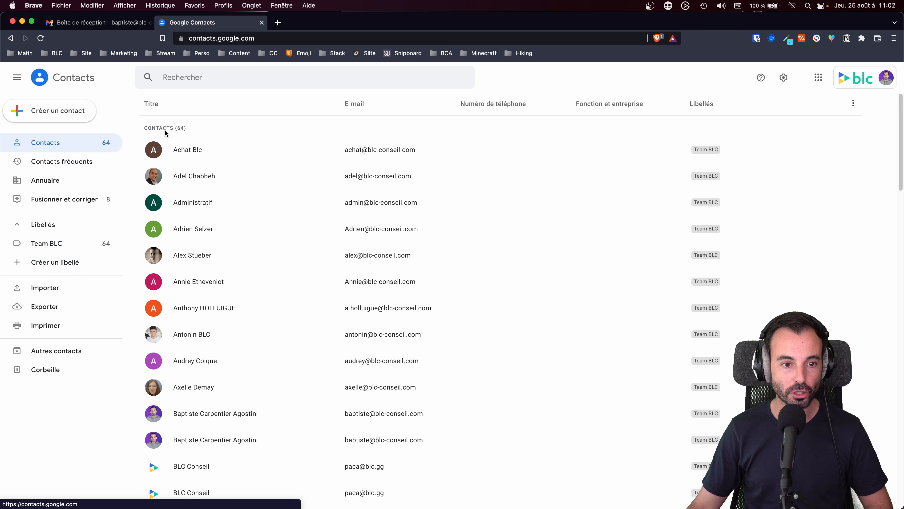
left_click(265, 77)
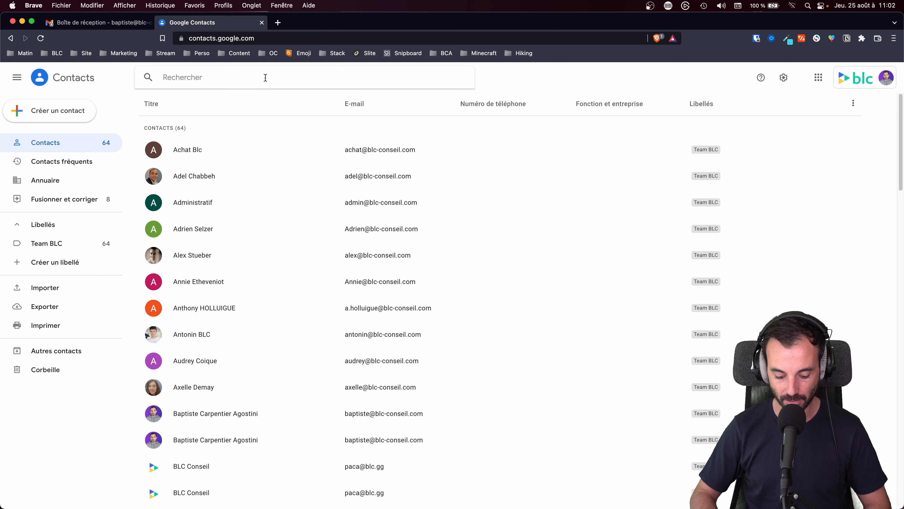
type("blc-conseil.co")
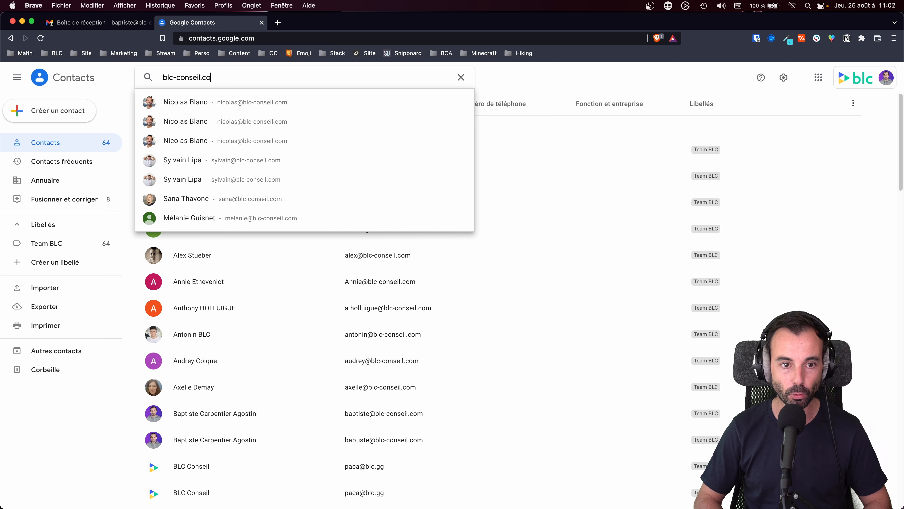
type("m")
key("Return")
scroll(325, 263, "down", 5)
scroll(325, 288, "up", 3)
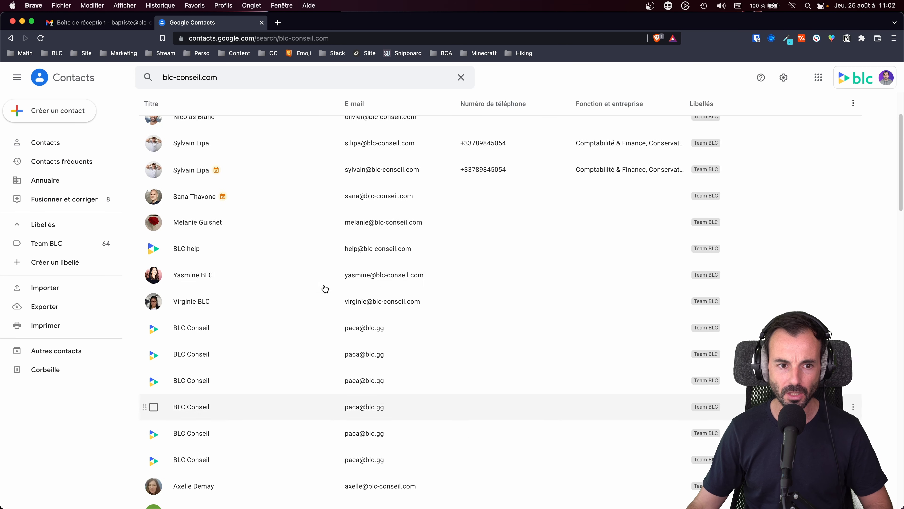
scroll(325, 289, "up", 2)
- Select all contacts in the search results
left_click(154, 149)
left_click(153, 104)
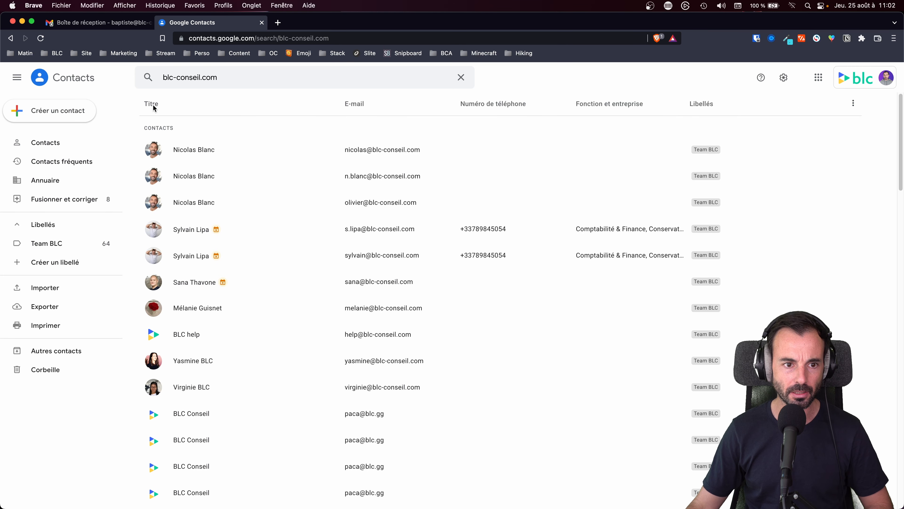
left_click(154, 150)
left_click(166, 104)
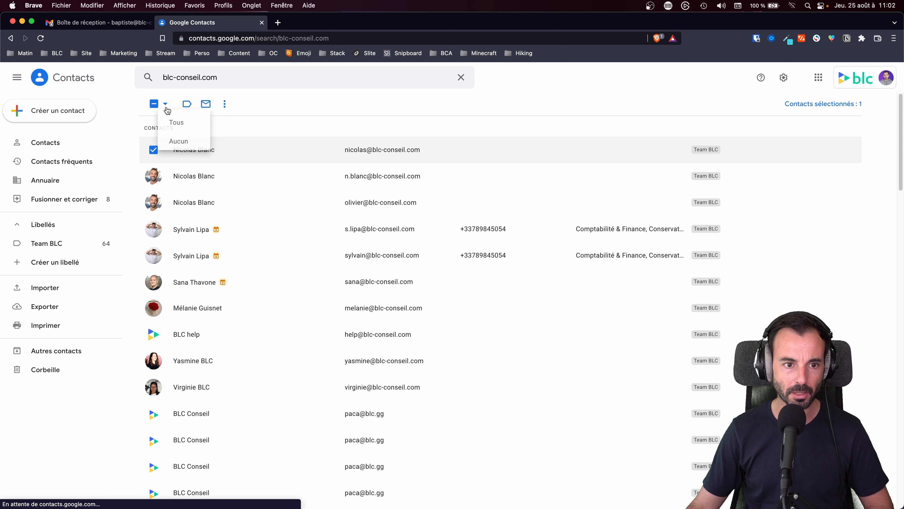
left_click(171, 123)
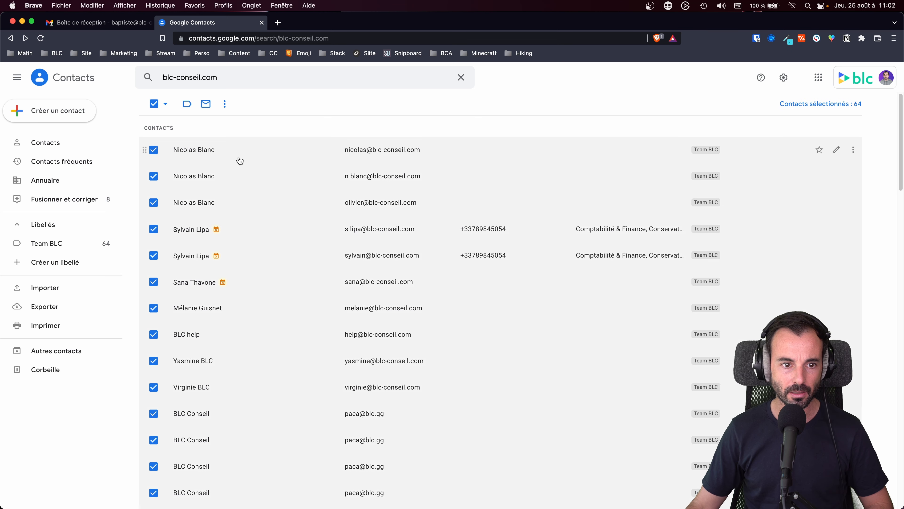
left_click_drag(306, 151, 79, 225)
- Rename the Team BLC contact label as "Team BLC diffusion"
left_click(95, 244)
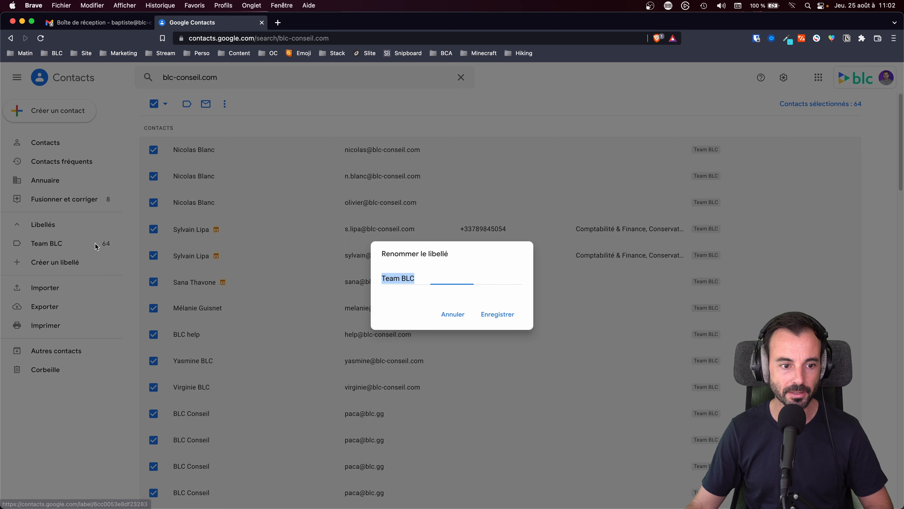
left_click(453, 277)
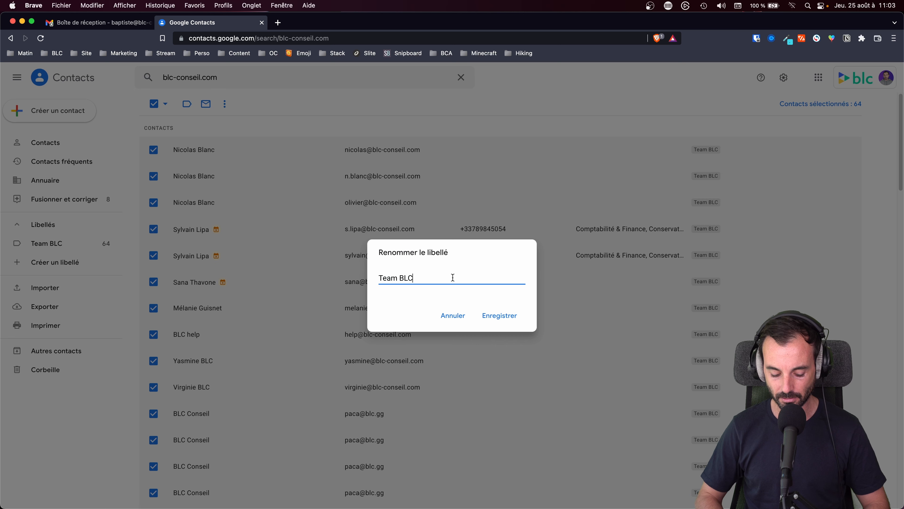
type("diffusion")
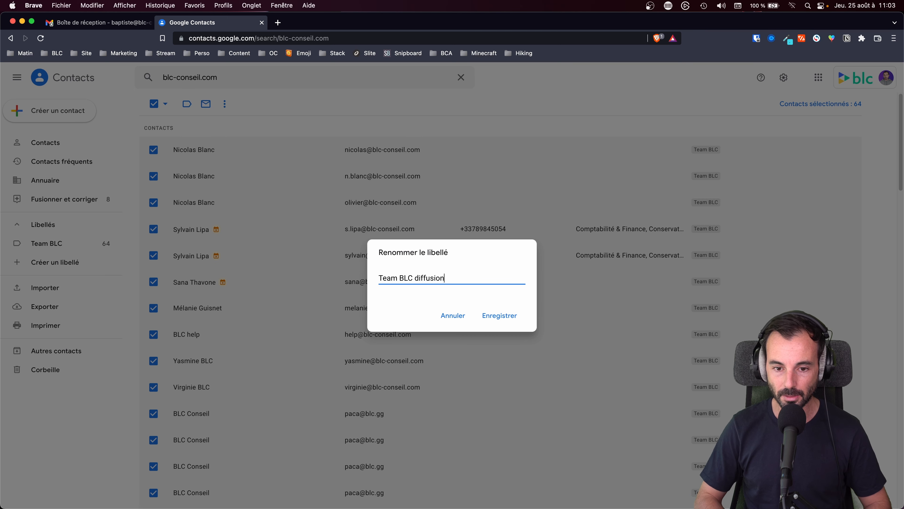
left_click(507, 319)
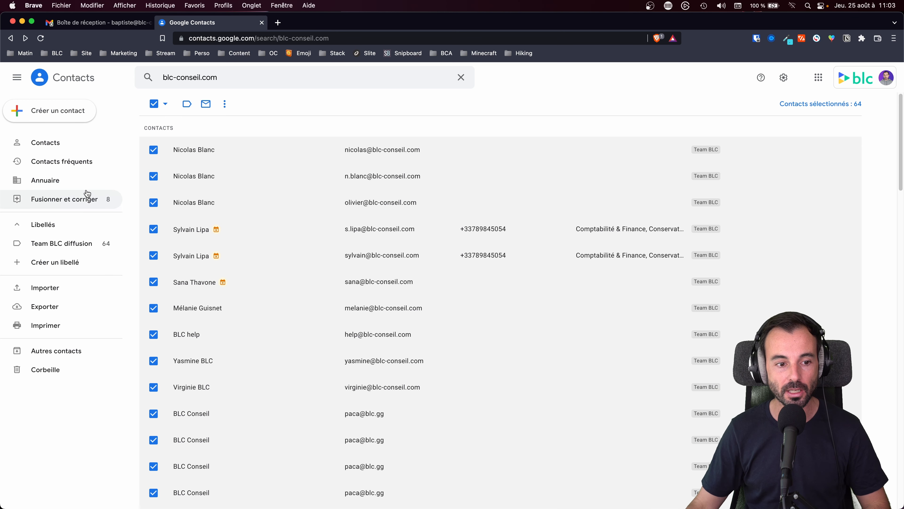
- Switch back to the newsletter message in Gmail and add the 64-member Team BLC contact group as its recipients
left_click(95, 25)
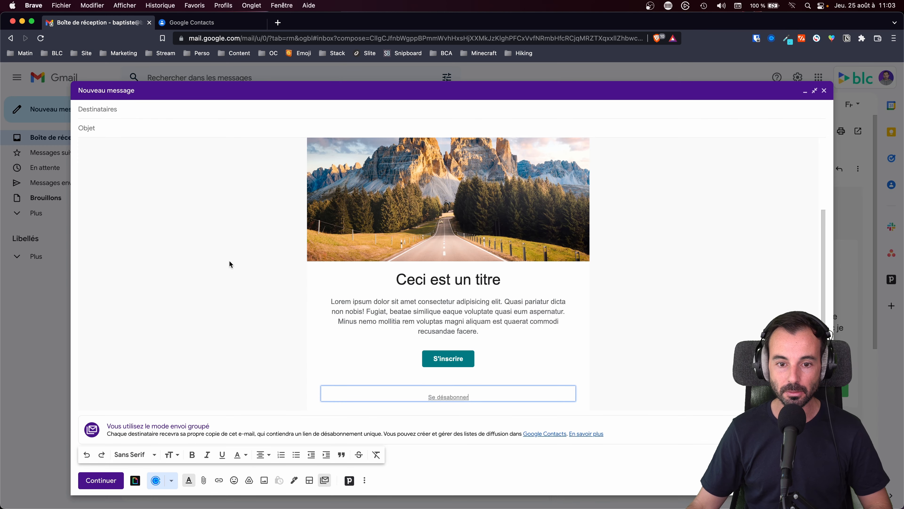
left_click(97, 114)
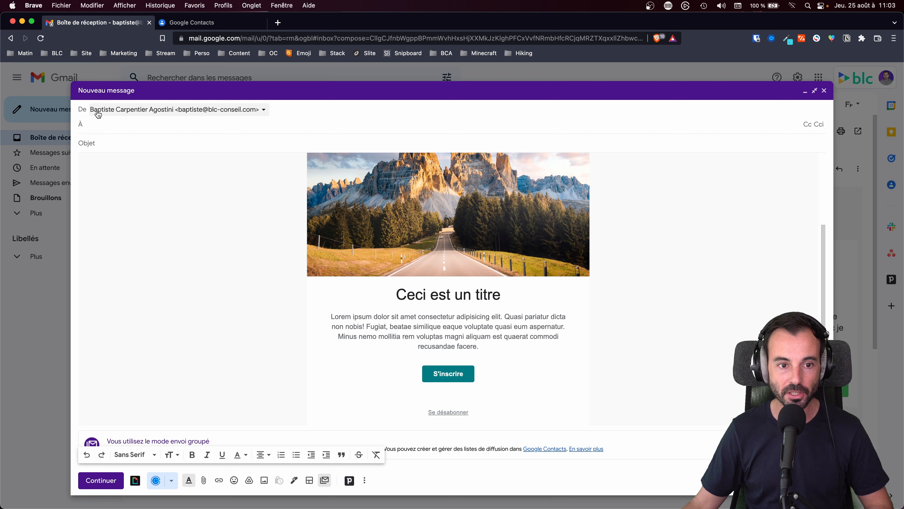
type("team")
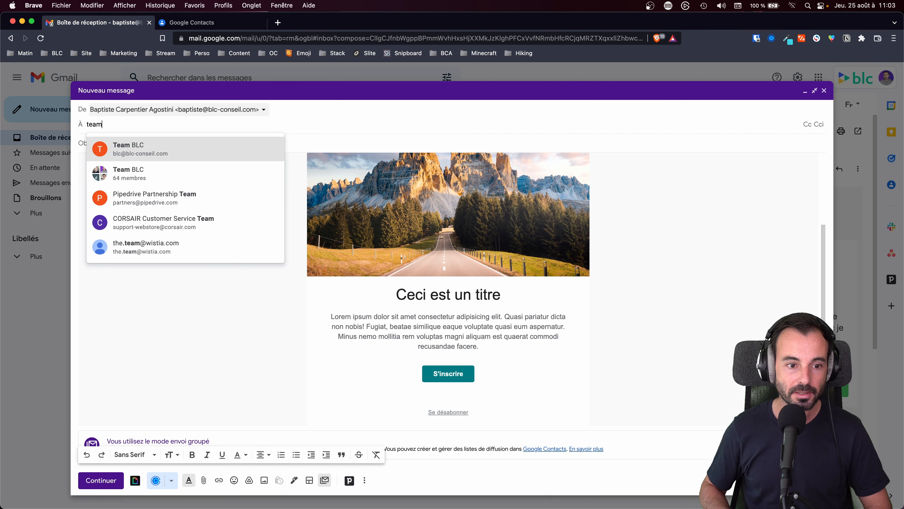
key("Down")
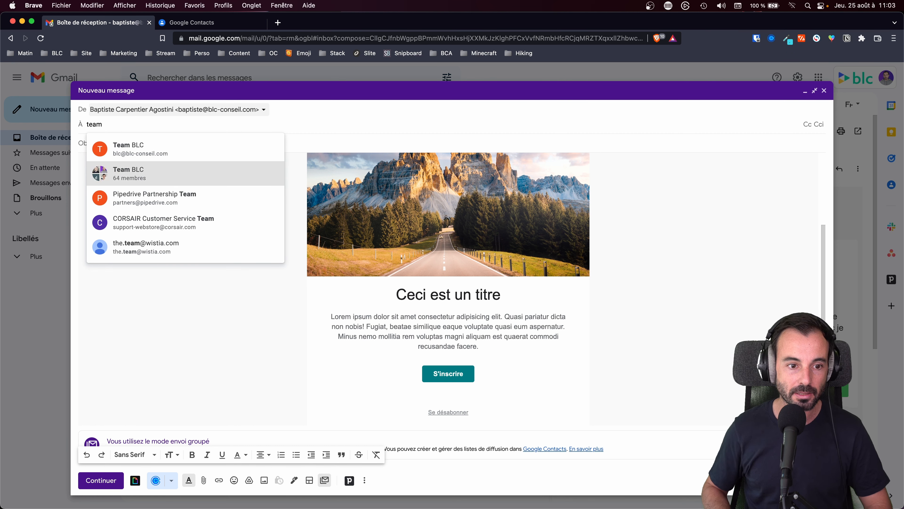
left_click(114, 176)
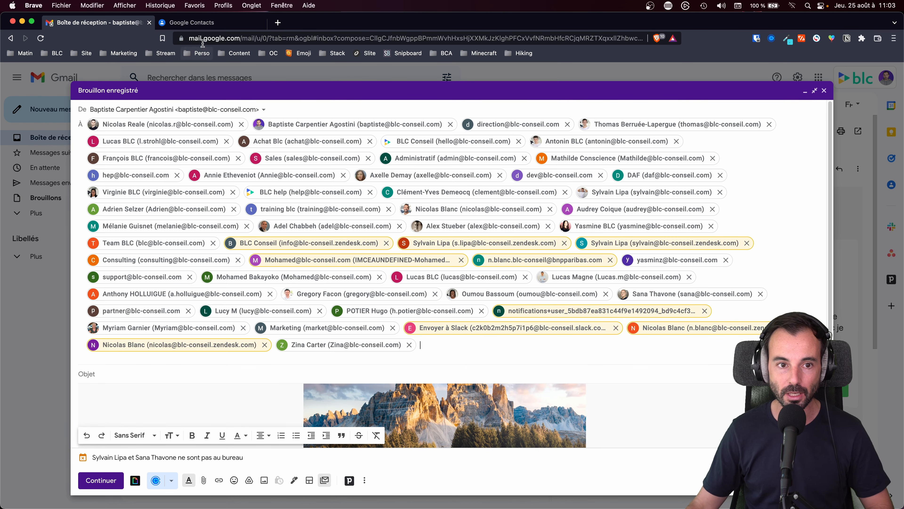
scroll(244, 287, "down", 5)
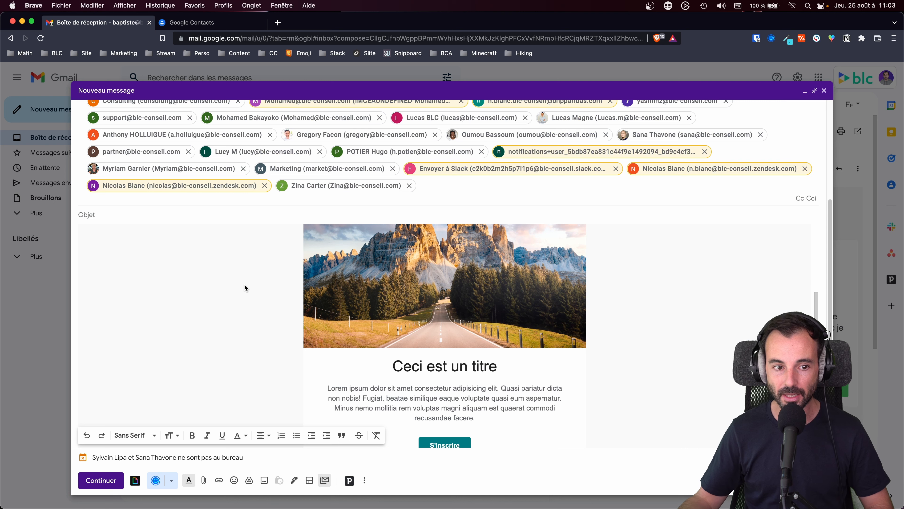
- Set the message subject to "Test diffusion" and replace the article title below the mountain photo with "Test email Google"
left_click(215, 220)
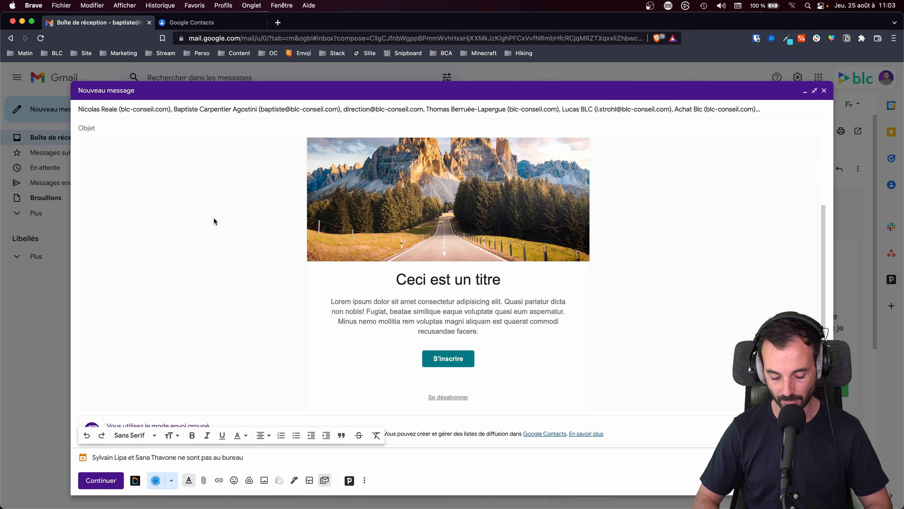
type("Test diffusion")
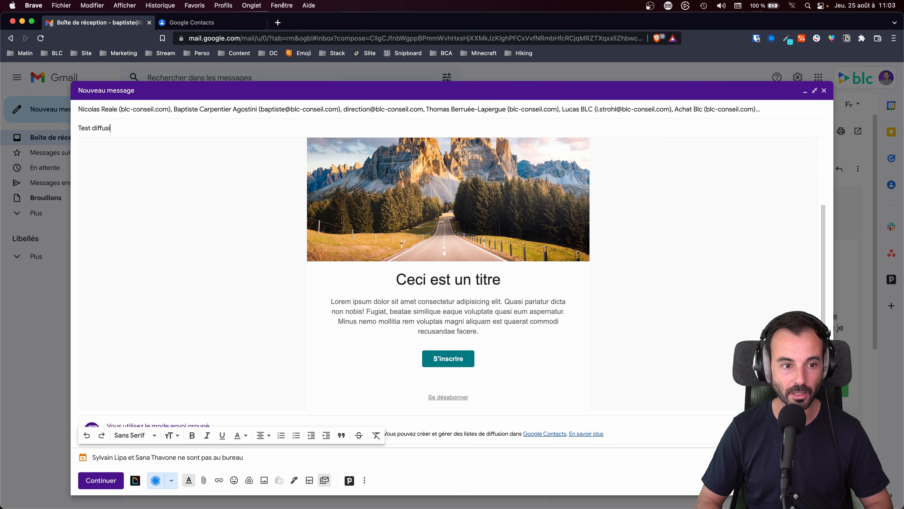
triple_click(502, 281)
type("Test email GFoo")
key("BackSpace")
key("BackSpace")
key("BackSpace")
type("oogle")
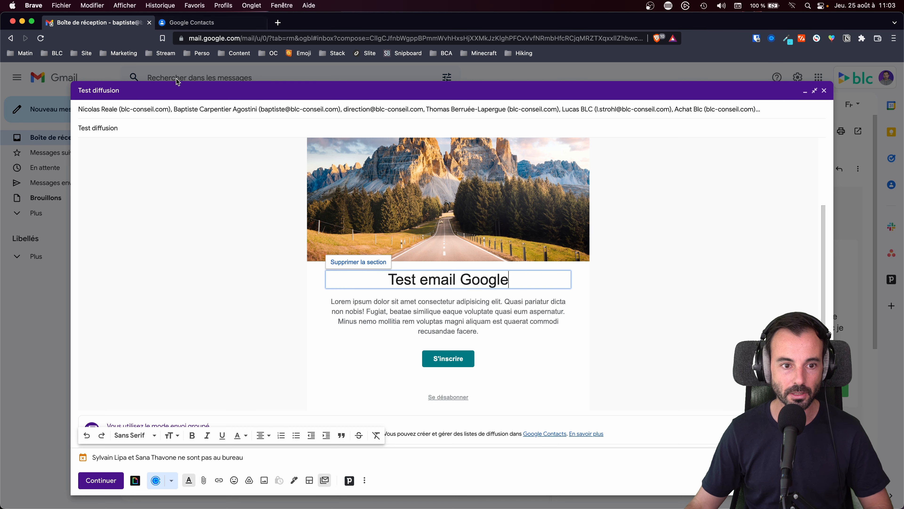
- Remove all recipients from the message
left_click(190, 108)
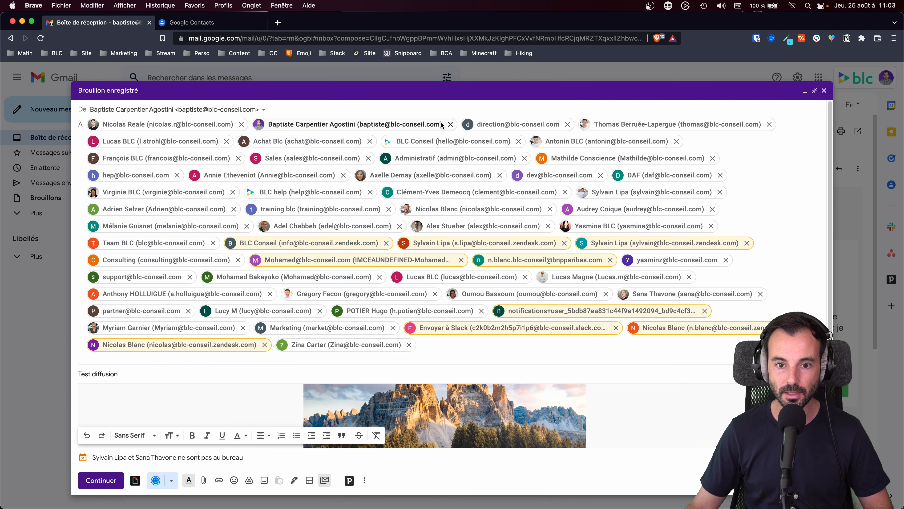
left_click(450, 124)
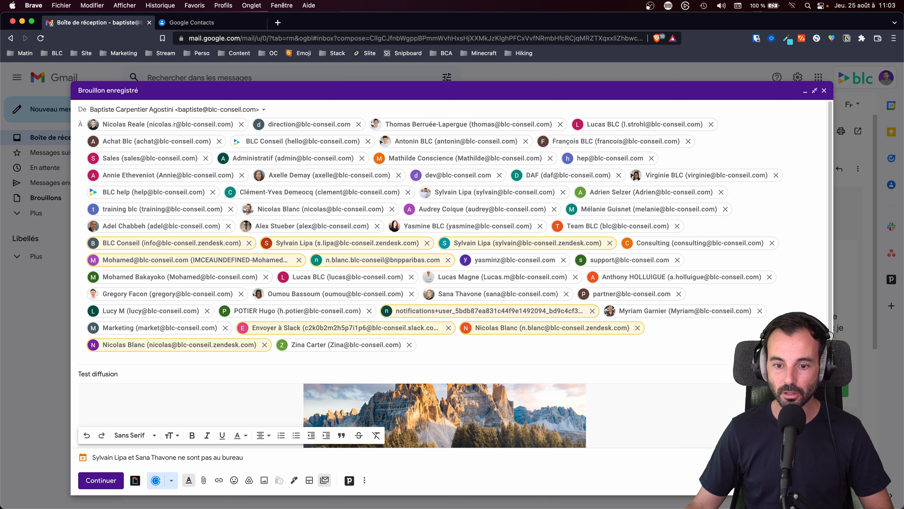
key("super+a")
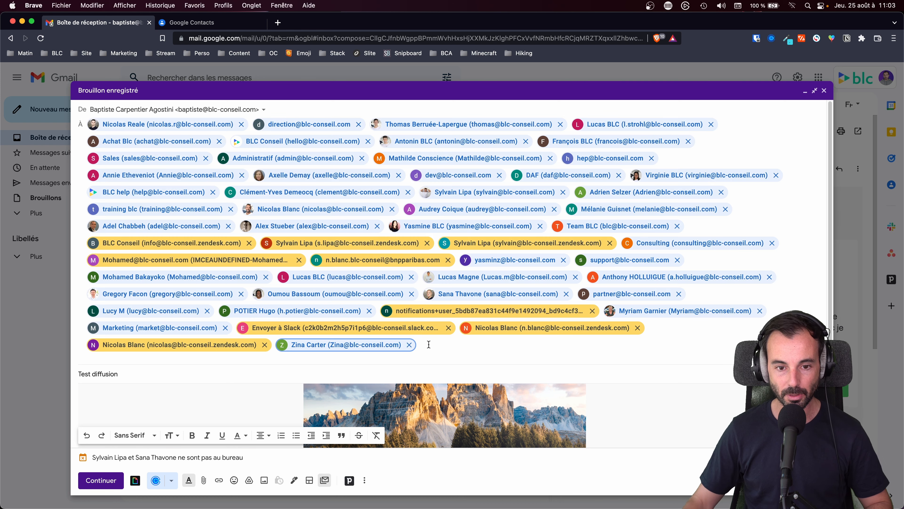
key("BackSpace")
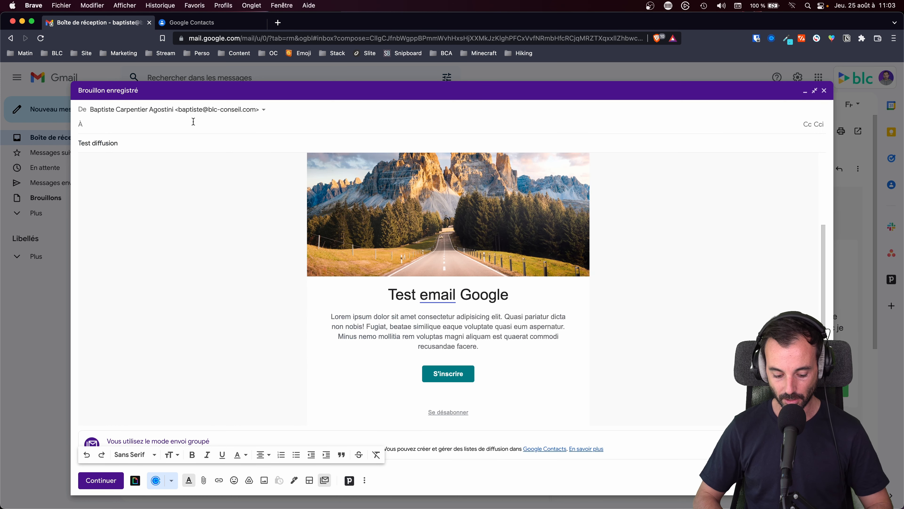
- Add two individual colleagues as direct recipients and show the blind-copy (Cci) field
type("nic")
key("Return")
type("syl")
key("Return")
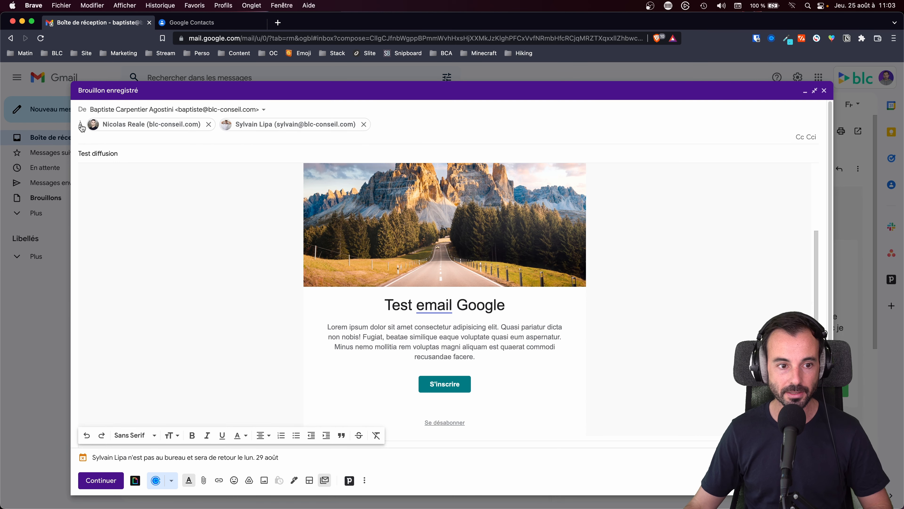
mouse_move(306, 124)
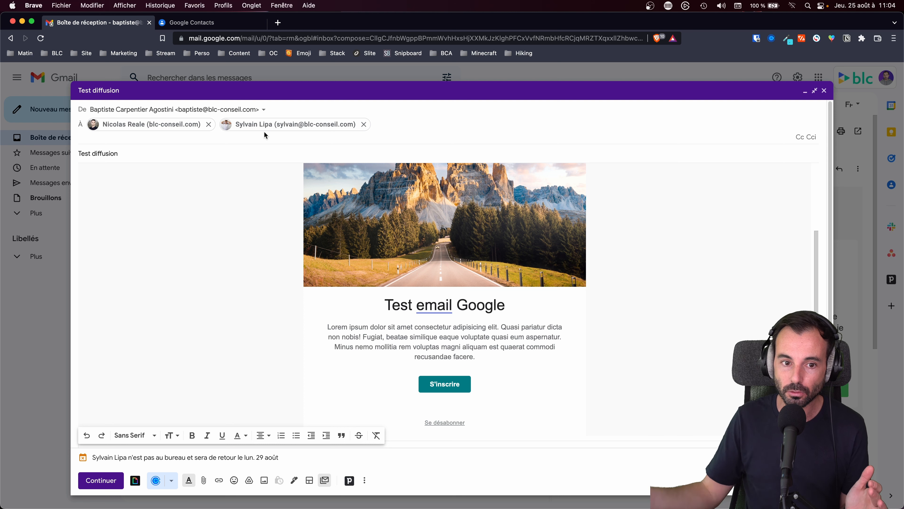
left_click(813, 138)
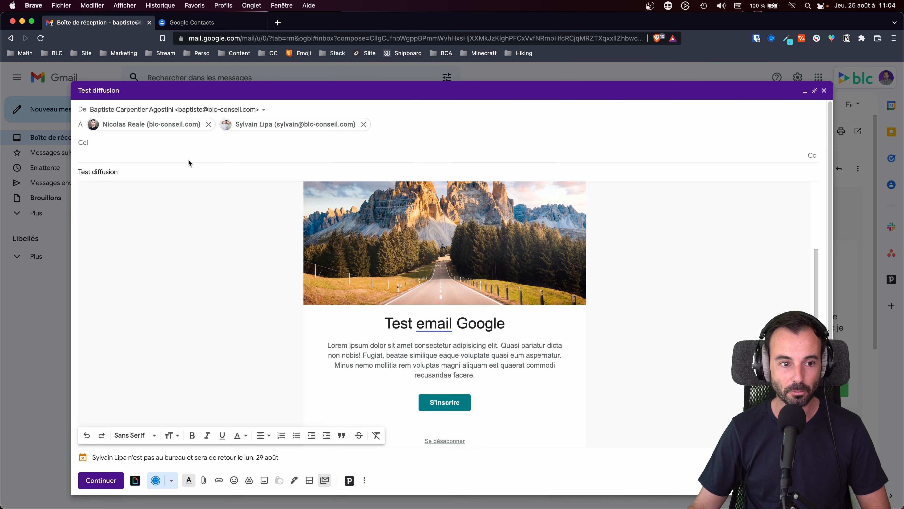
- Extend the subject to "Test diffusion depuis Google" and send yourself a preview of the group email
left_click(146, 172)
type("depuis Google")
left_click(101, 481)
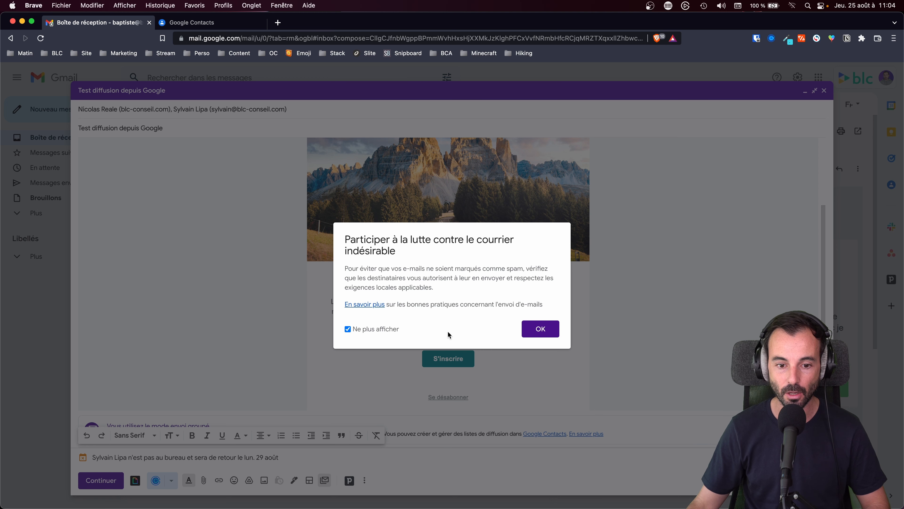
left_click(552, 332)
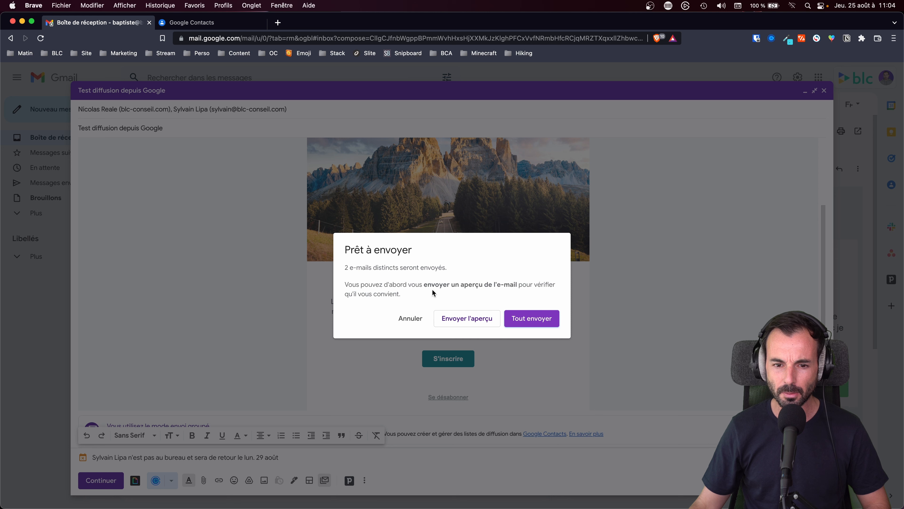
left_click(474, 317)
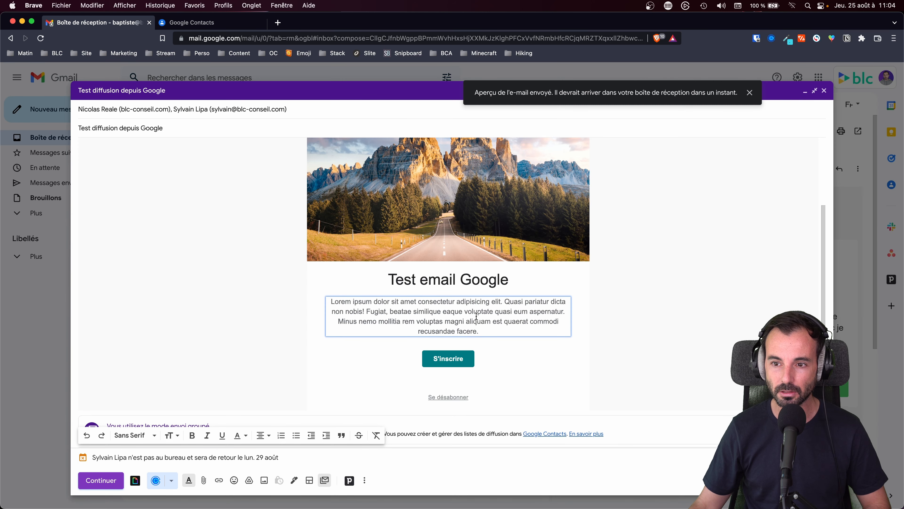
- Close the draft, refresh the inbox and open the received test message to review its logo, photo, title and text
left_click(824, 91)
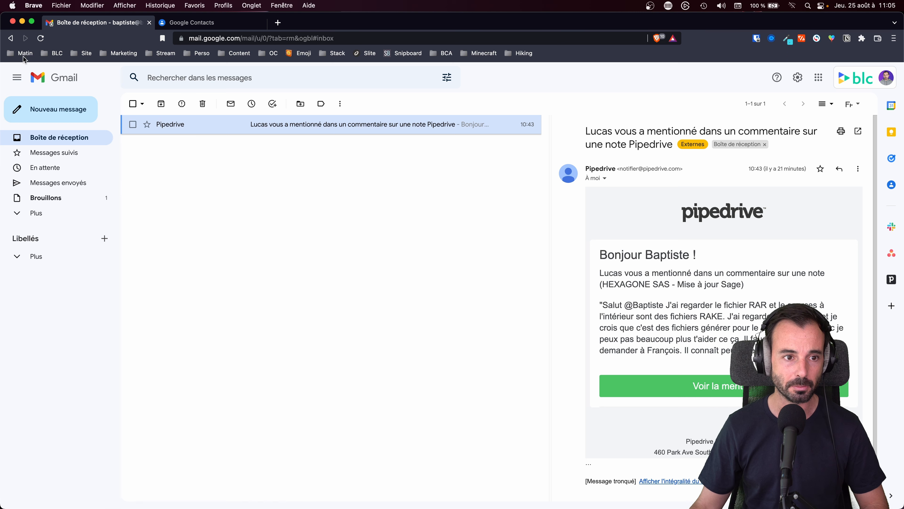
left_click(41, 38)
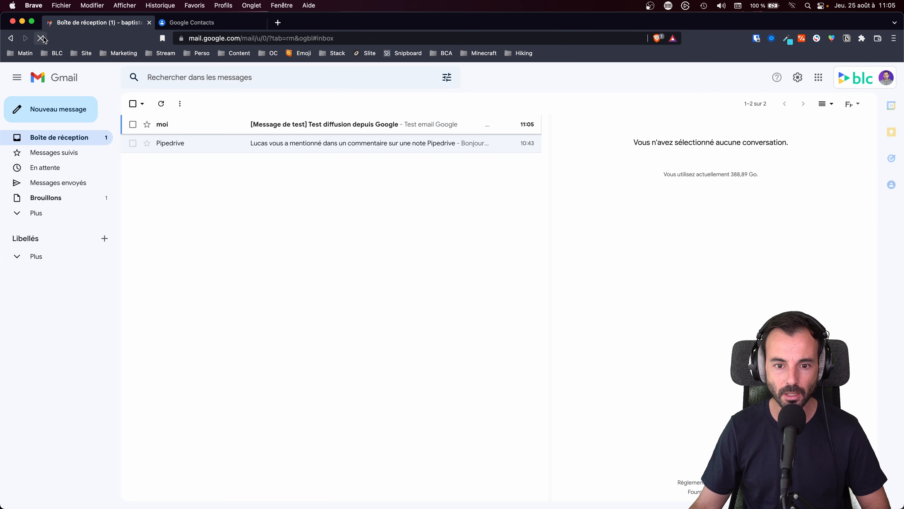
left_click(161, 123)
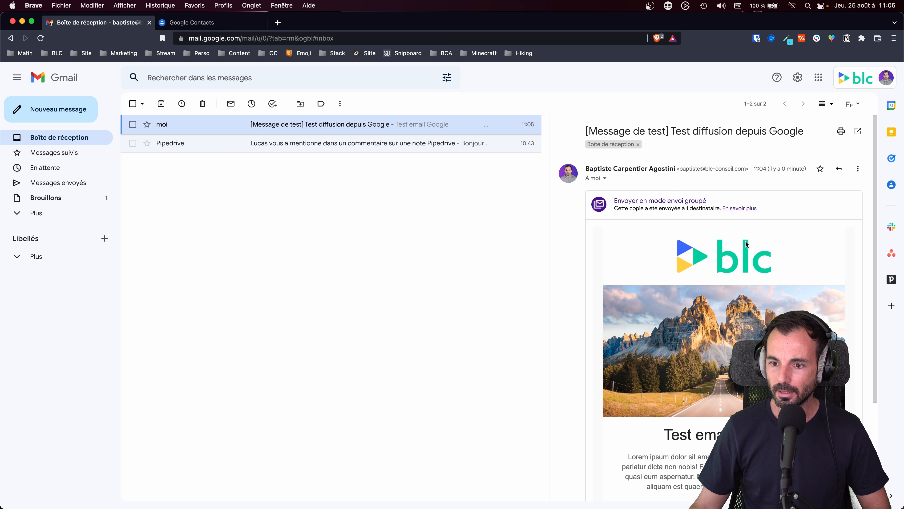
scroll(737, 257, "down", 1)
scroll(736, 257, "down", 3)
scroll(741, 300, "up", 4)
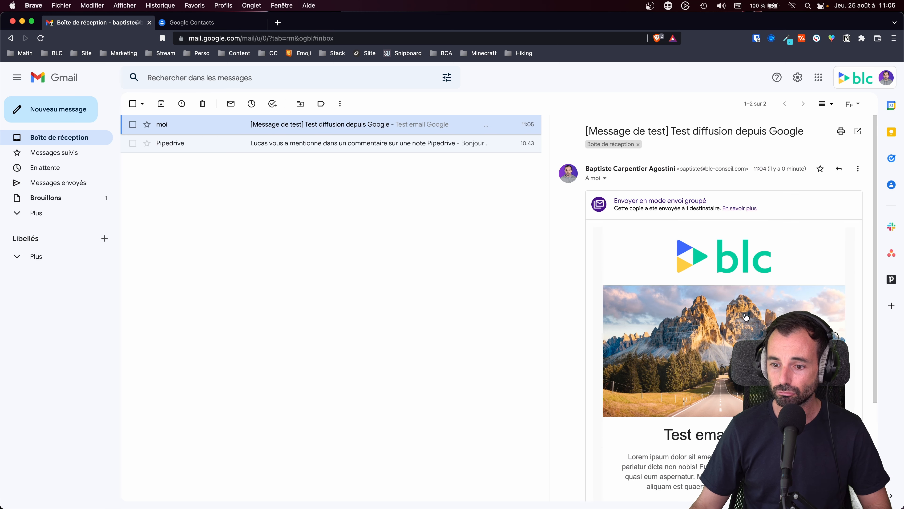
- Examine the rest of the received test message down to its button and unsubscribe link
scroll(679, 311, "down", 4)
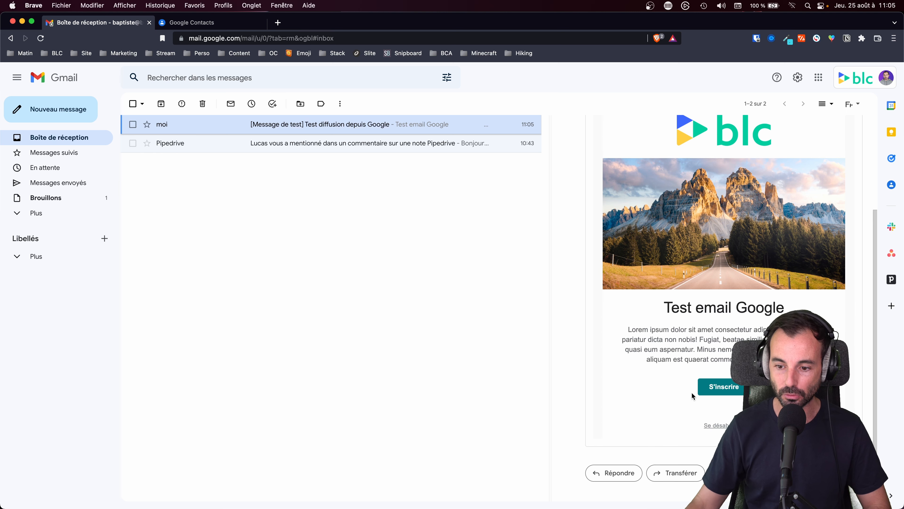
scroll(648, 371, "up", 4)
- Reopen the "Test diffusion depuis Google" draft, start sending it to everyone and choose to update the placeholder links
left_click(65, 201)
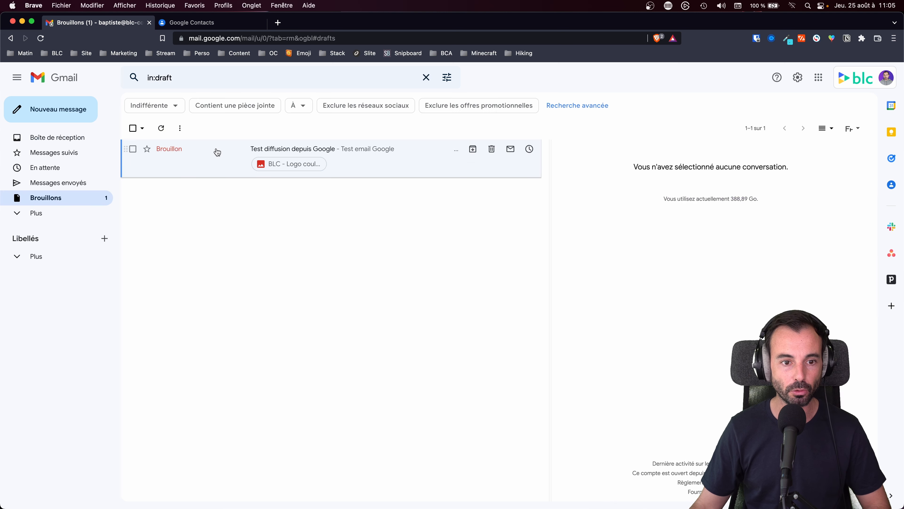
left_click(217, 151)
left_click(620, 494)
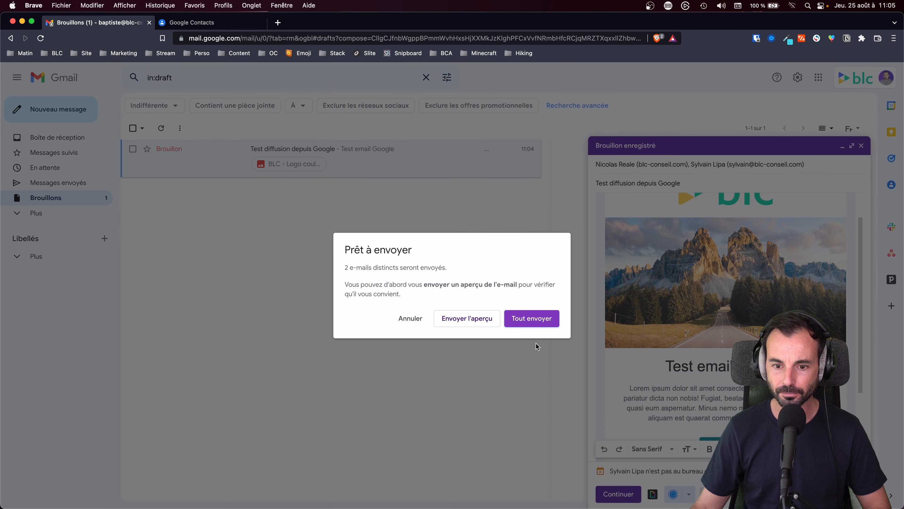
left_click(512, 320)
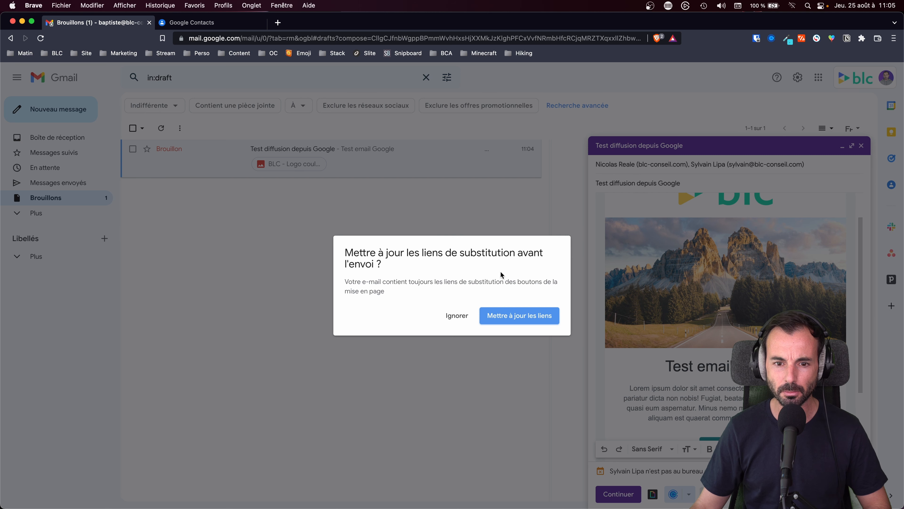
left_click(519, 315)
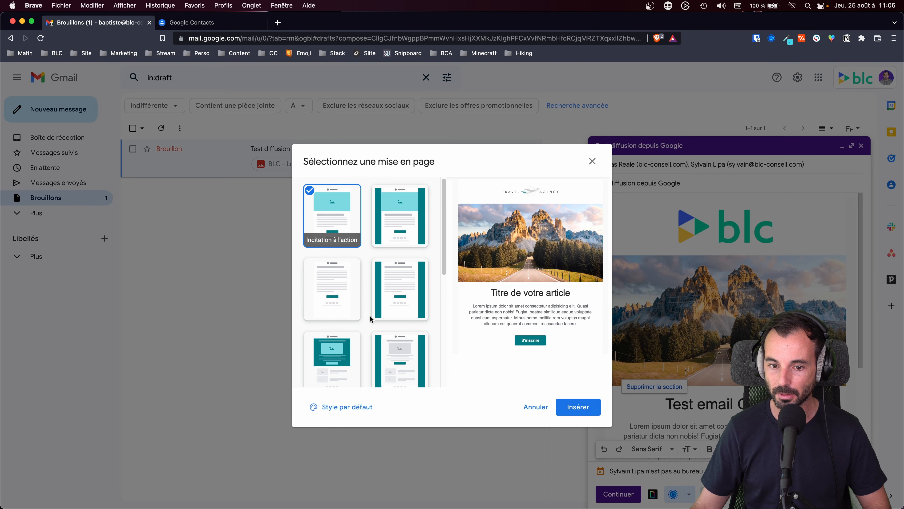
- In the default layout style, search Drive for "logo" and import the BLC favicon image as the logo
left_click(353, 406)
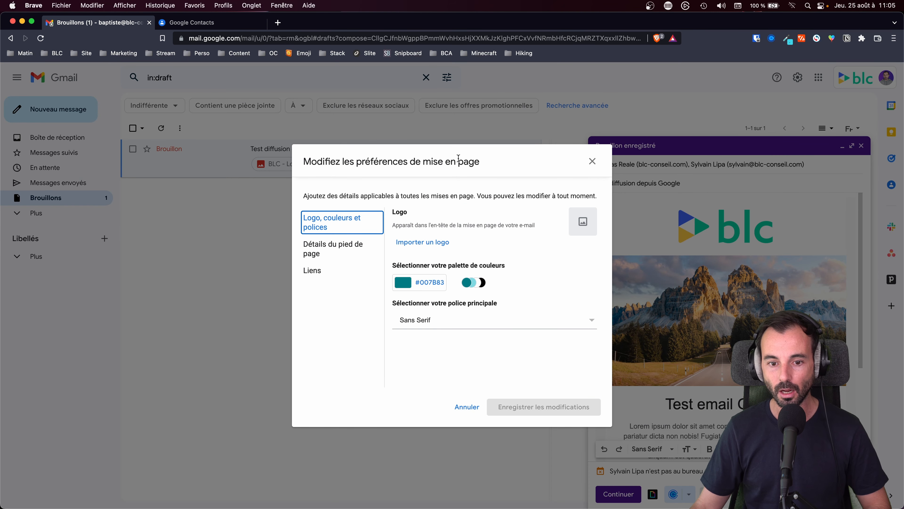
left_click(420, 241)
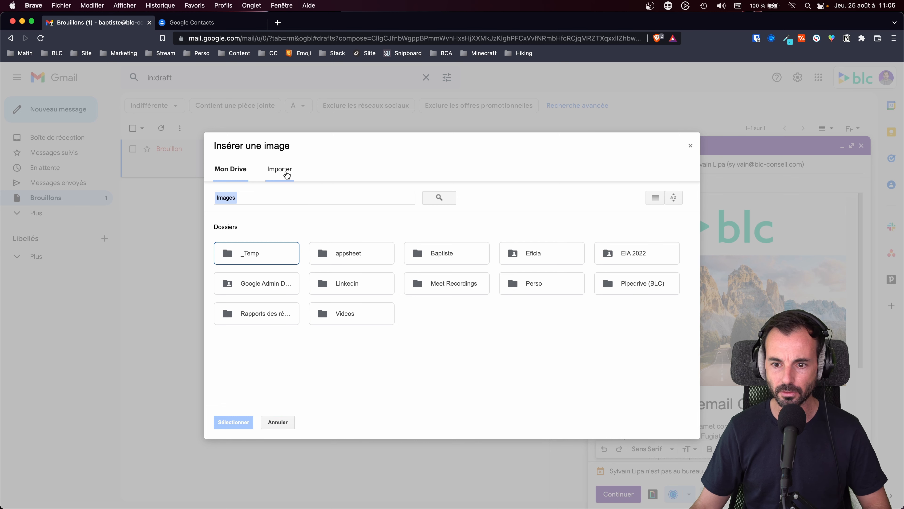
left_click(305, 196)
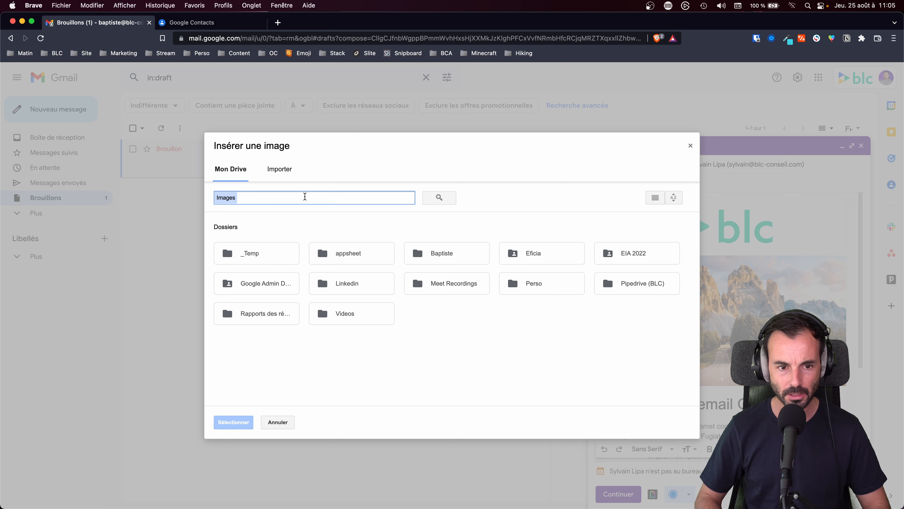
type("logo")
key("Return")
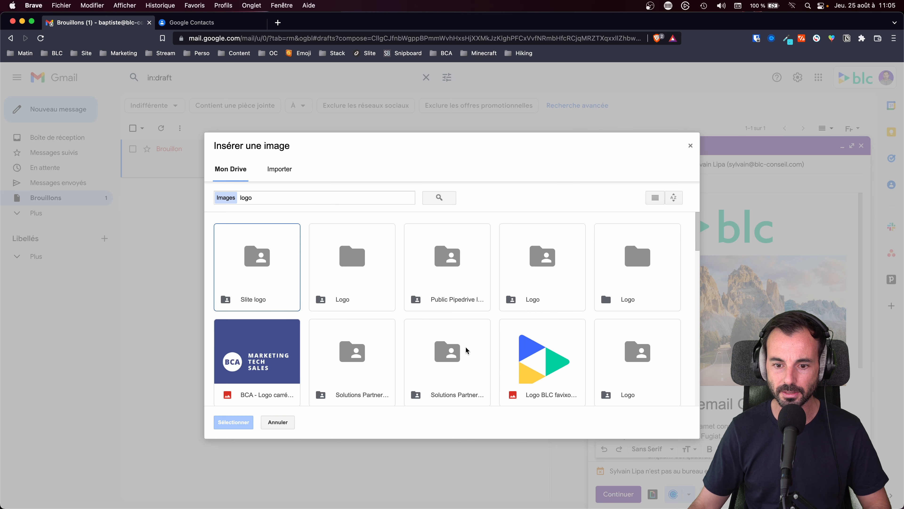
left_click(568, 377)
left_click(236, 421)
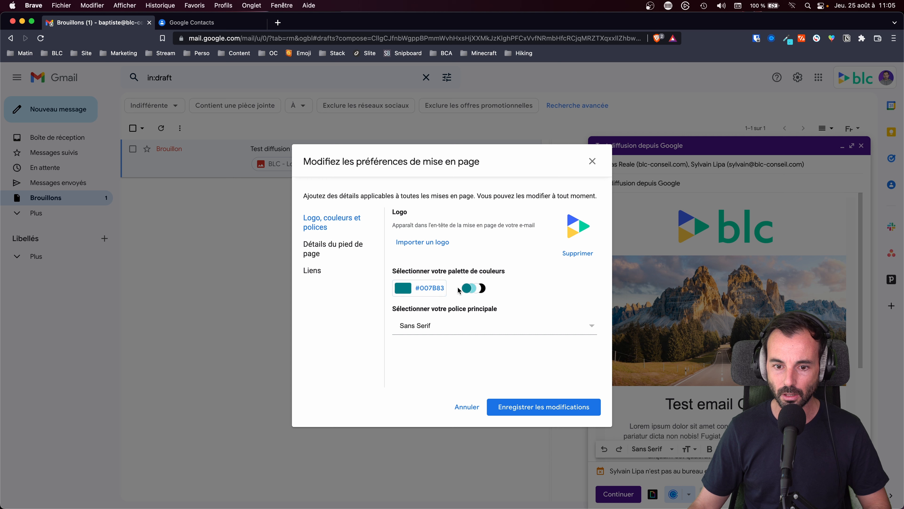
- Set the layout's colour palette to blue #3C78D8 and save the layout preferences without entering footer text
left_click(431, 291)
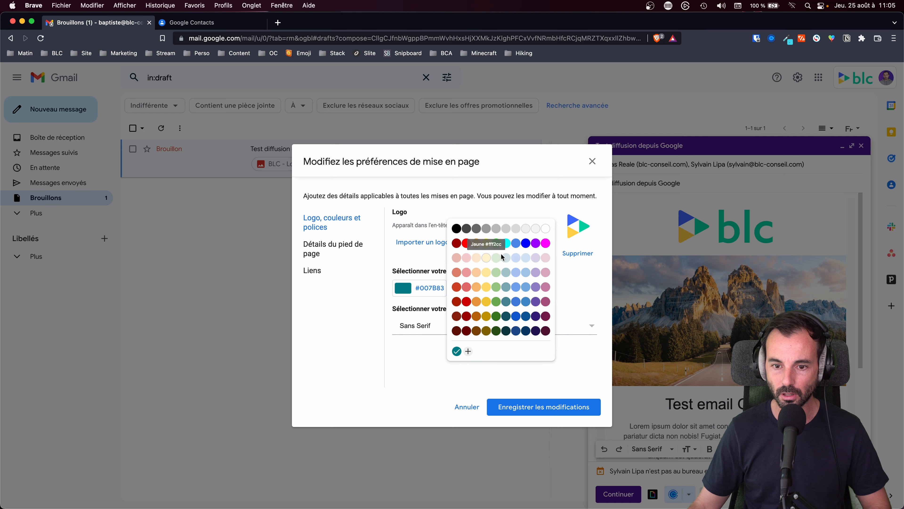
left_click(516, 302)
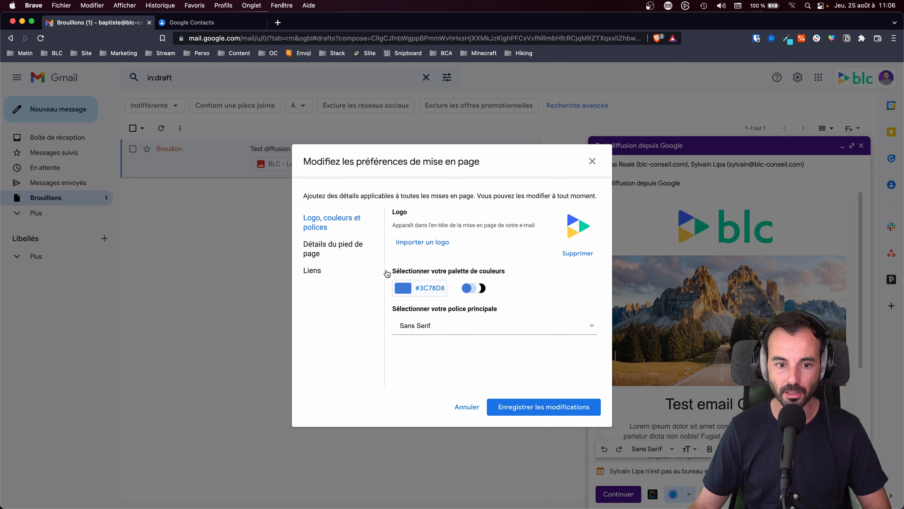
left_click(352, 243)
left_click(445, 285)
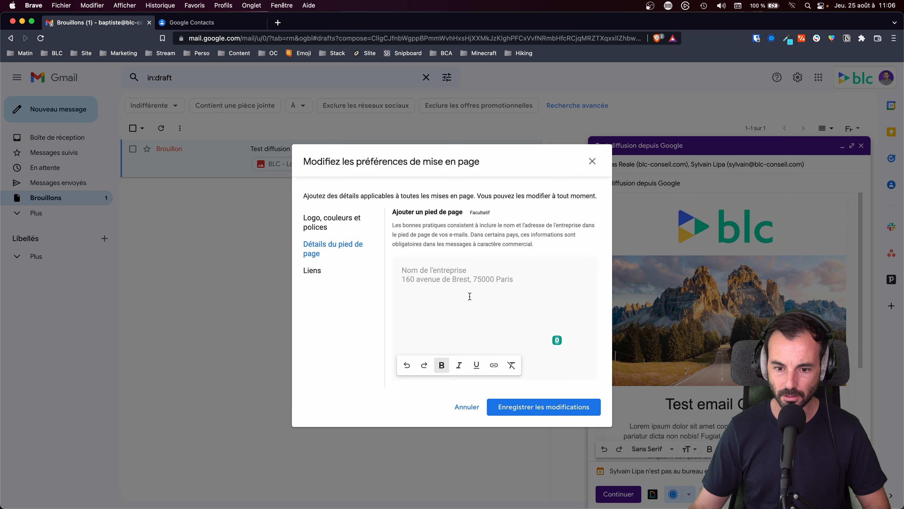
left_click(441, 366)
left_click(534, 402)
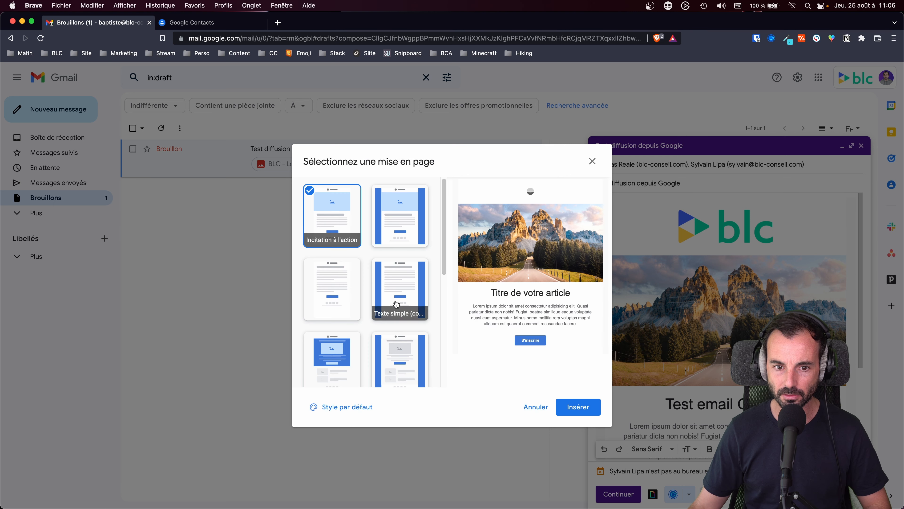
- Reopen the default style and fill in the footer with the company name BLC and its postal address on separate lines
left_click(343, 408)
left_click(344, 251)
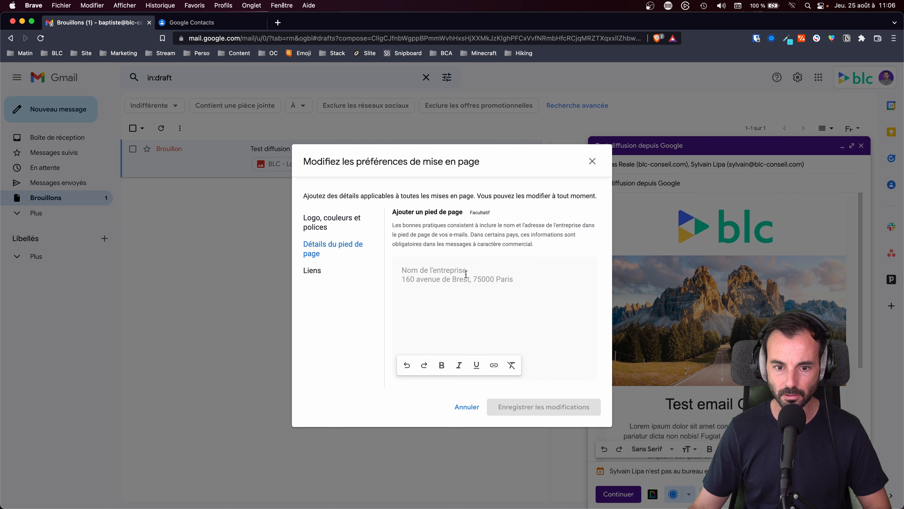
type("BLC")
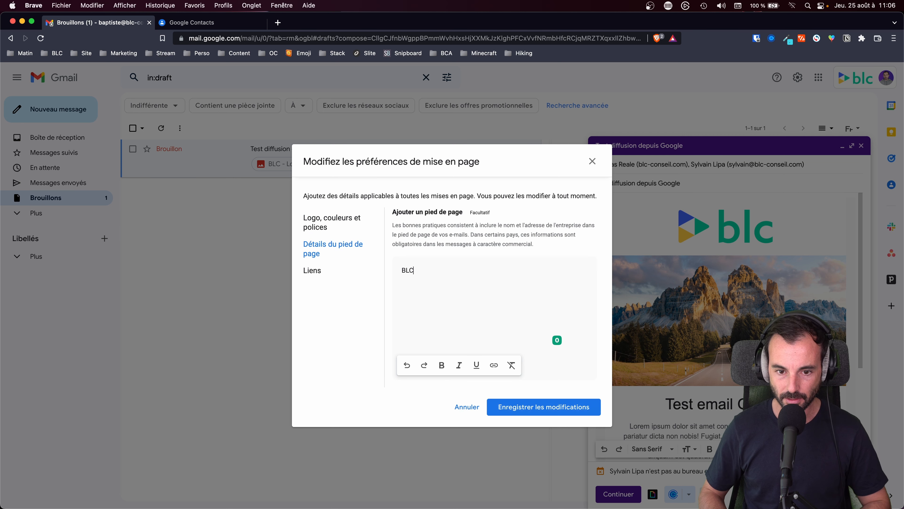
key("Return")
type("94 rue ")
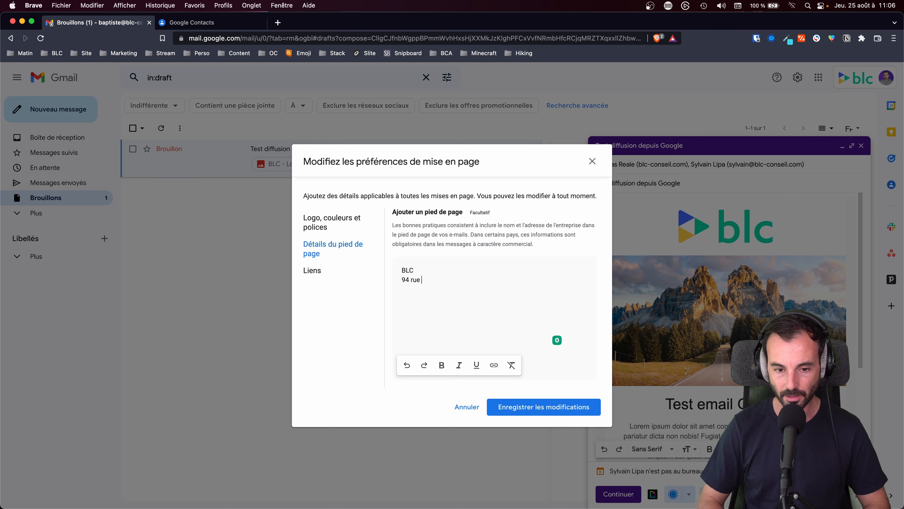
type("saint lazare")
key("Return")
type("75009 Paris")
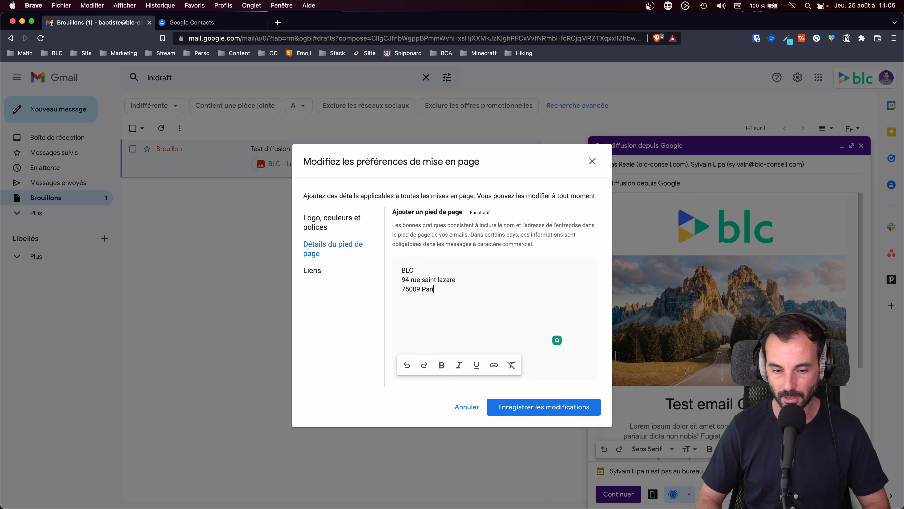
left_click(323, 278)
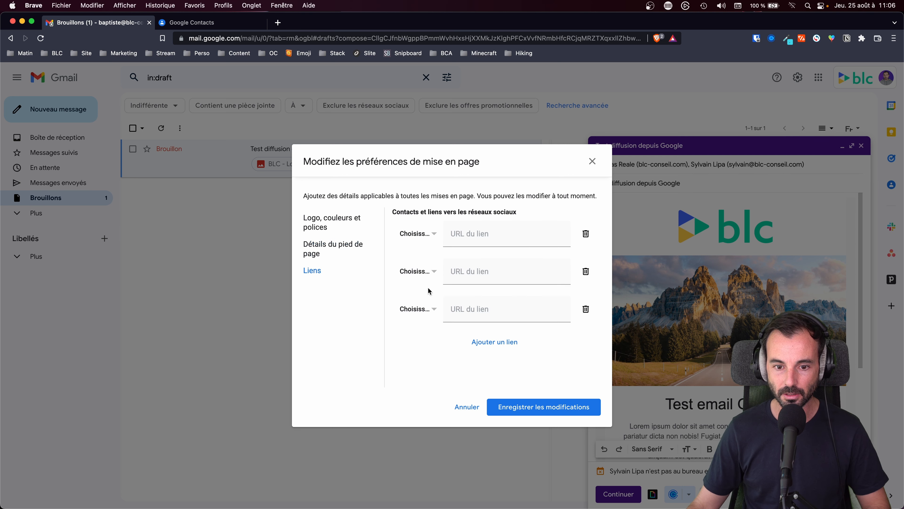
left_click(429, 234)
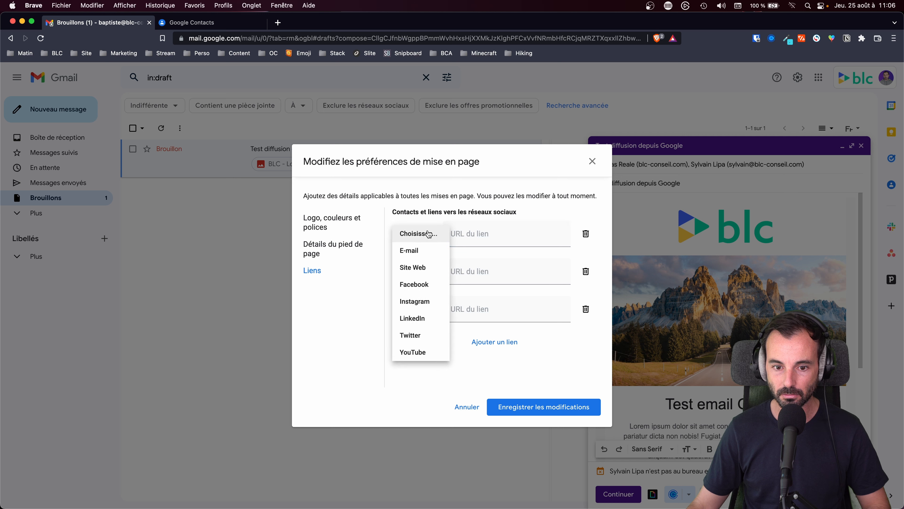
left_click(426, 267)
left_click(483, 235)
type("https://N")
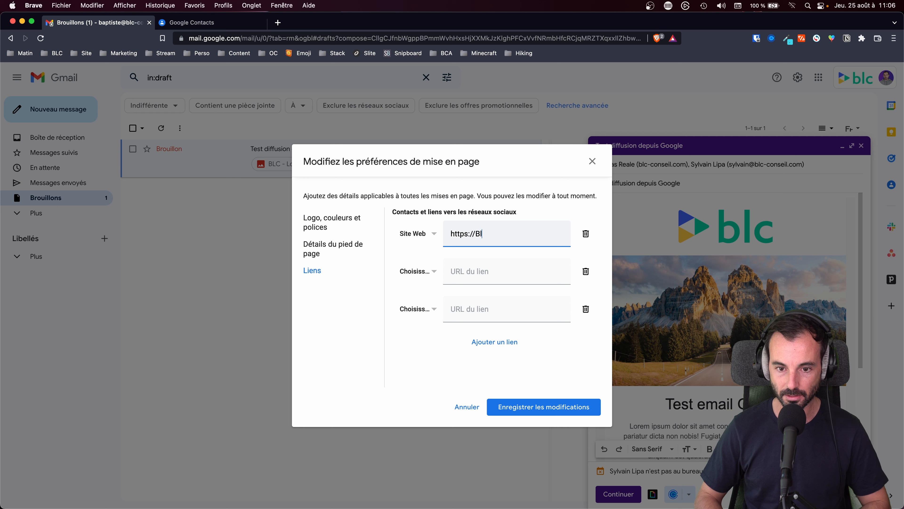
key("BackSpace")
key("BackSpace")
key("BackSpace")
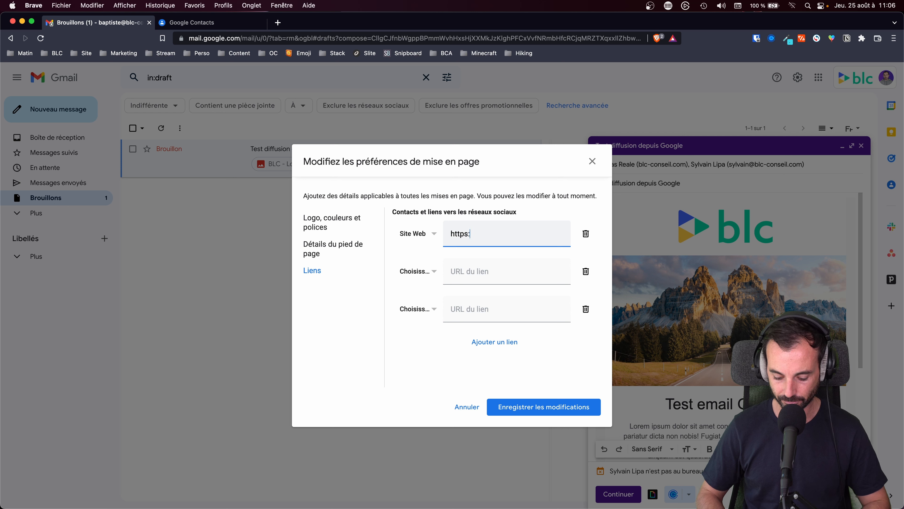
type("//blc-conseil.com")
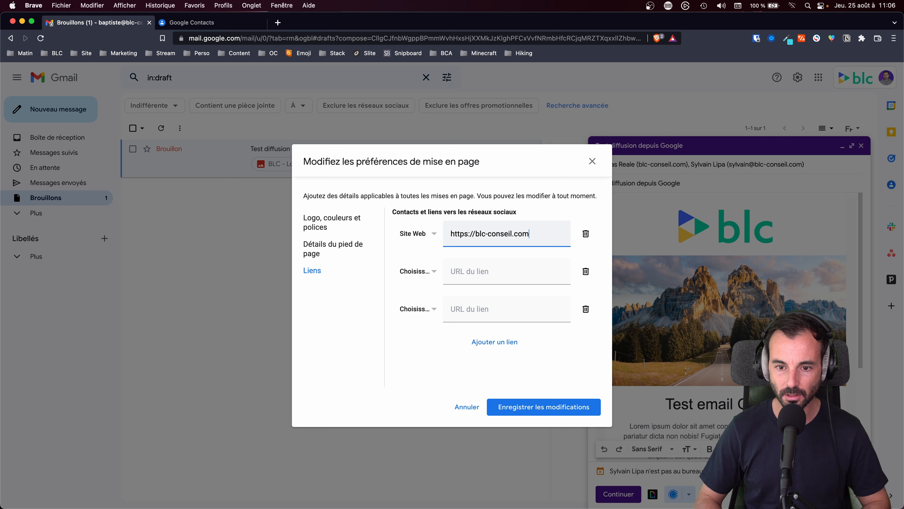
key("Tab")
left_click(471, 268)
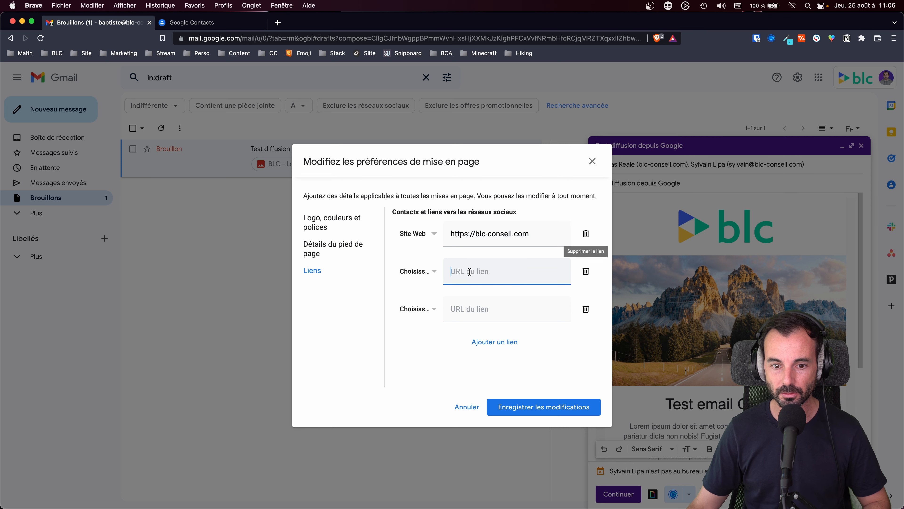
left_click(430, 274)
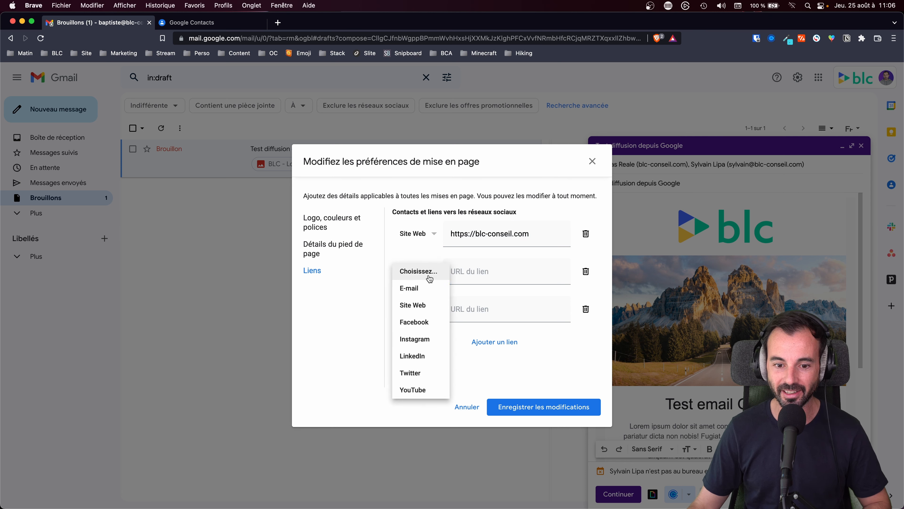
left_click(548, 409)
- Insert the Incitation à l'action layout, replacing the message content, and check its logo, button, website link and footer
left_click(562, 407)
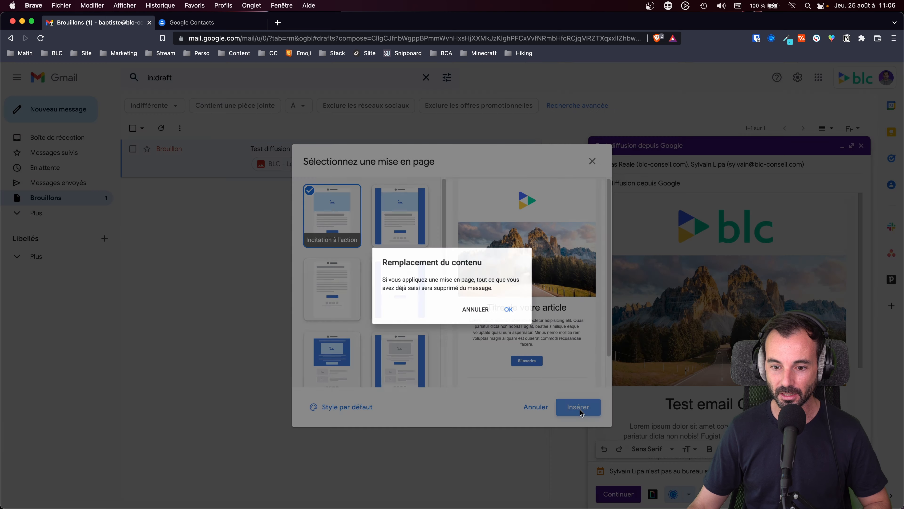
left_click(516, 312)
scroll(747, 307, "down", 3)
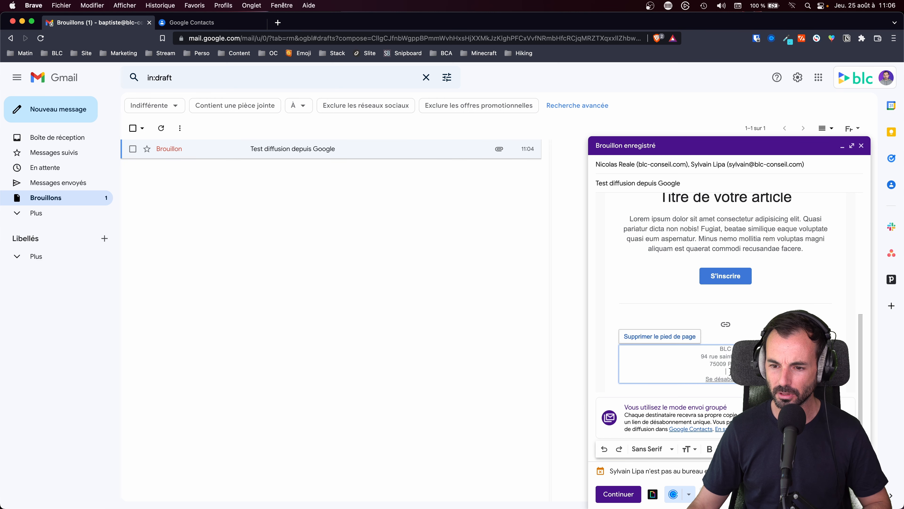
scroll(728, 353, "up", 5)
scroll(729, 353, "down", 5)
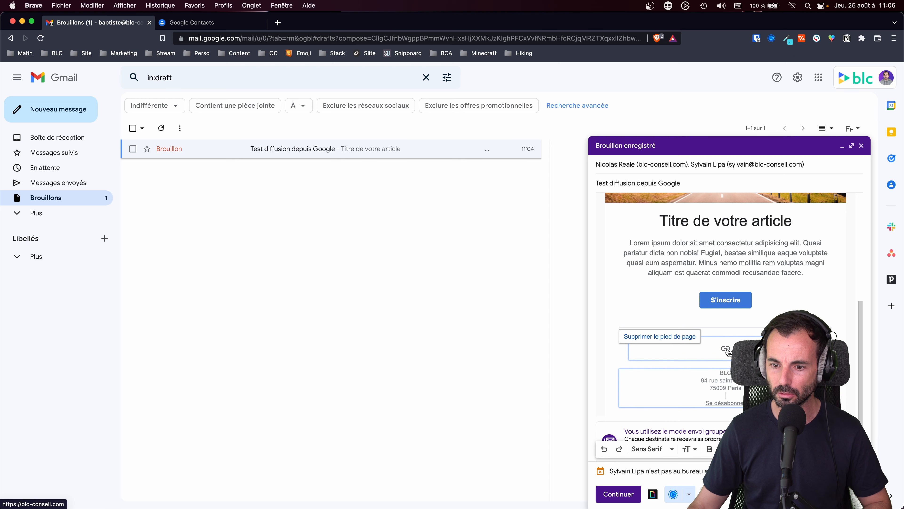
scroll(725, 360, "up", 5)
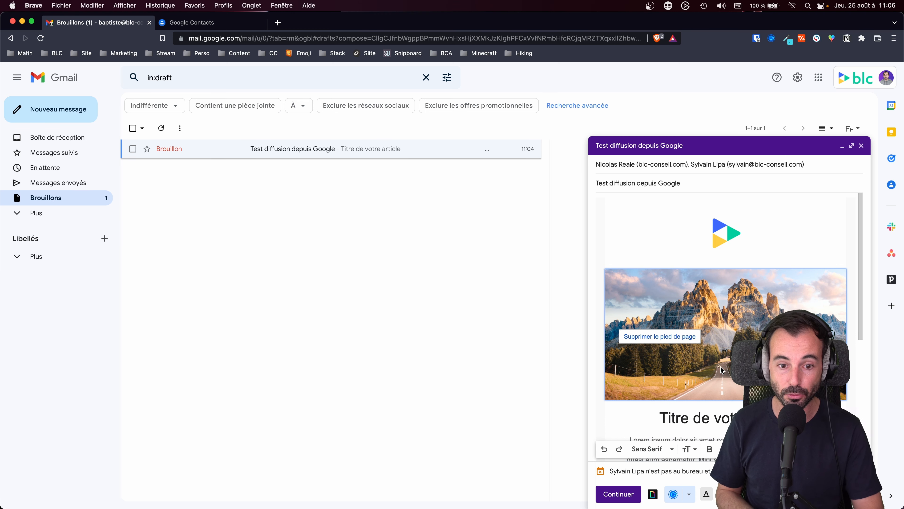
- Delete the draft message
left_click(861, 494)
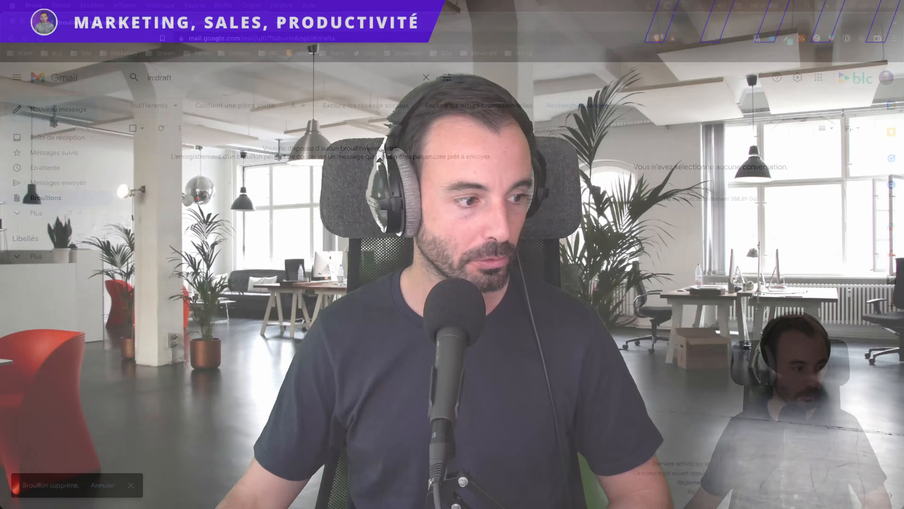